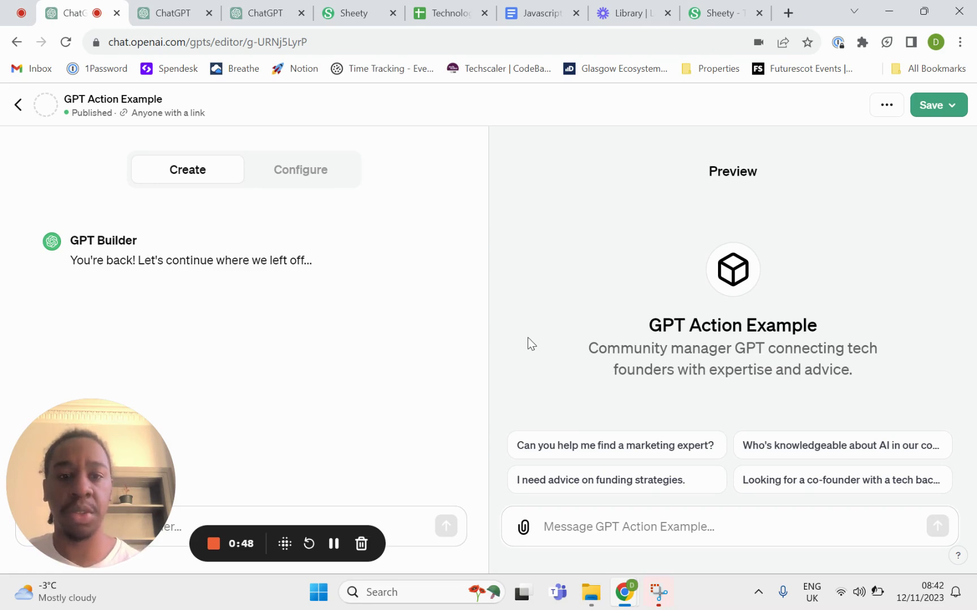
Ask the preview 'I need advice on funding strategies.' and review the three recommended members
left_click(599, 491)
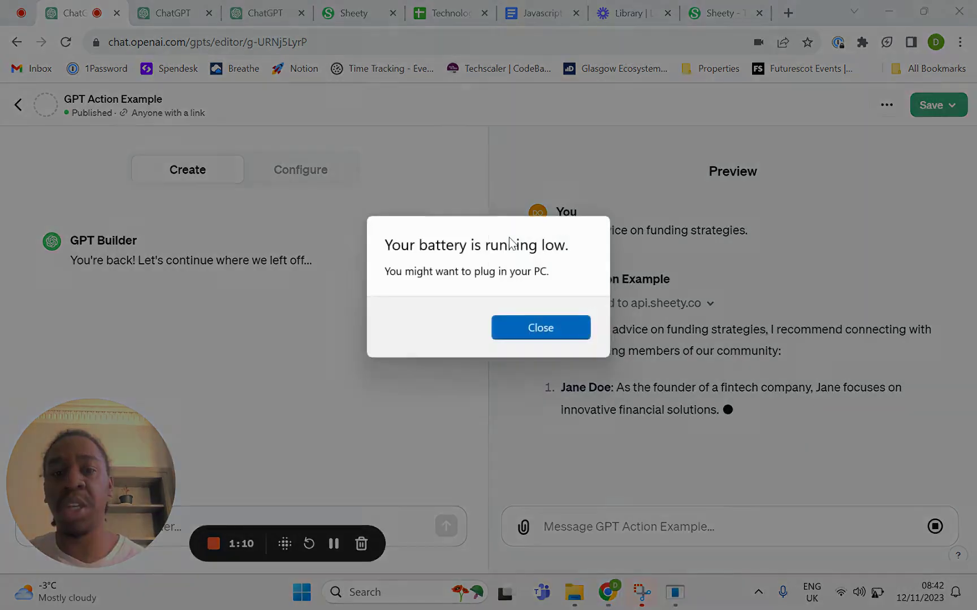
left_click(513, 334)
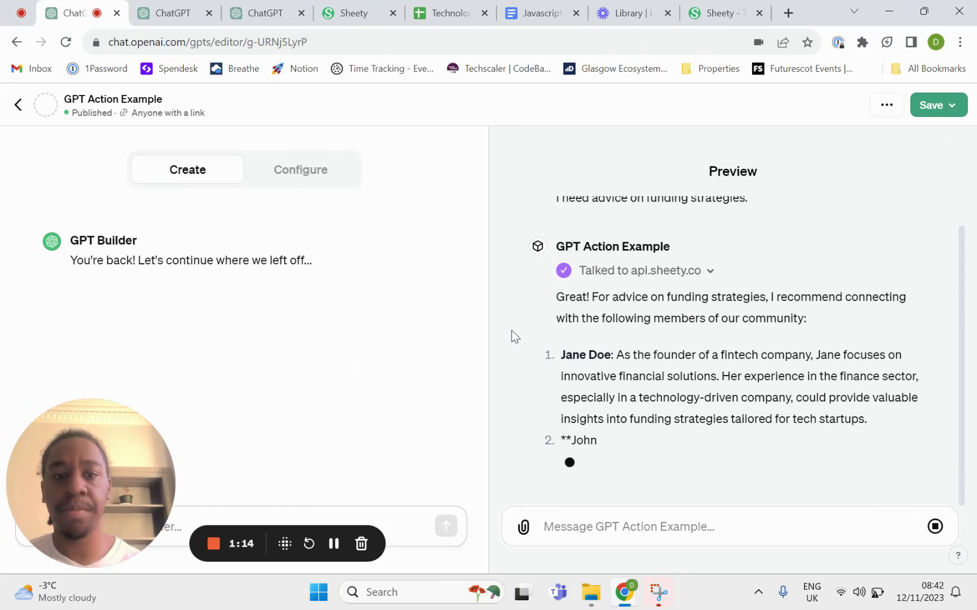
left_click(333, 541)
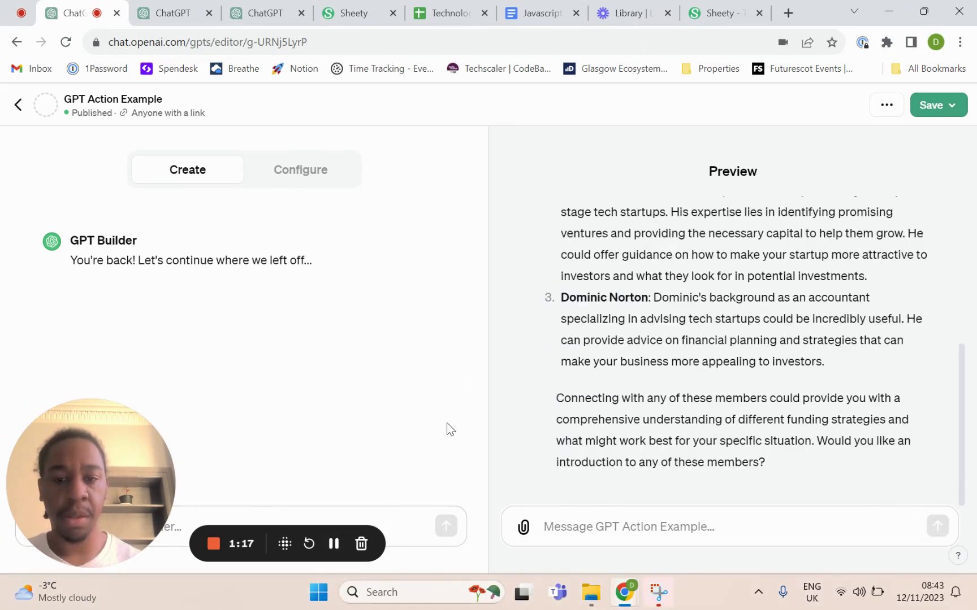
scroll(615, 313, "up", 3)
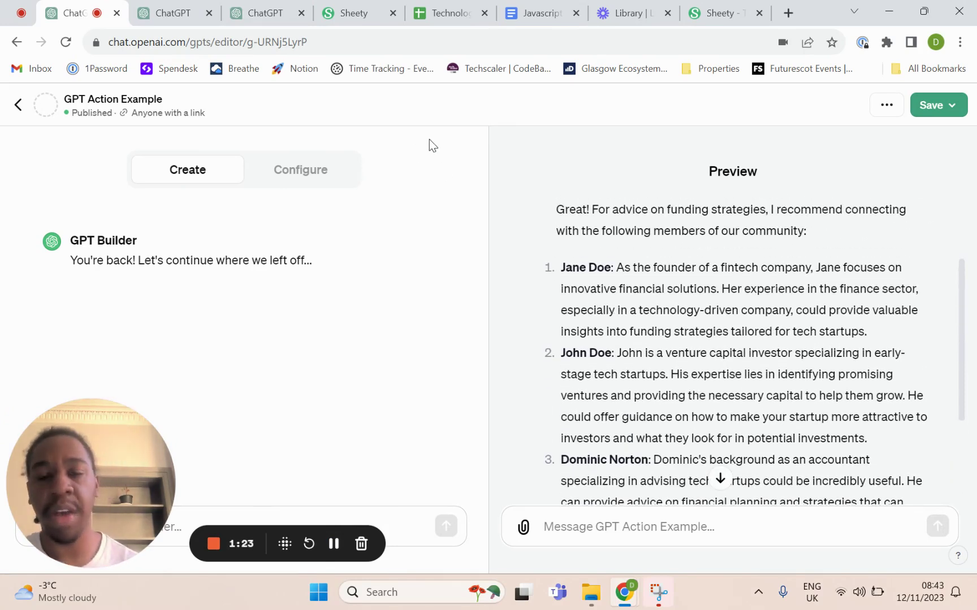
left_click(454, 12)
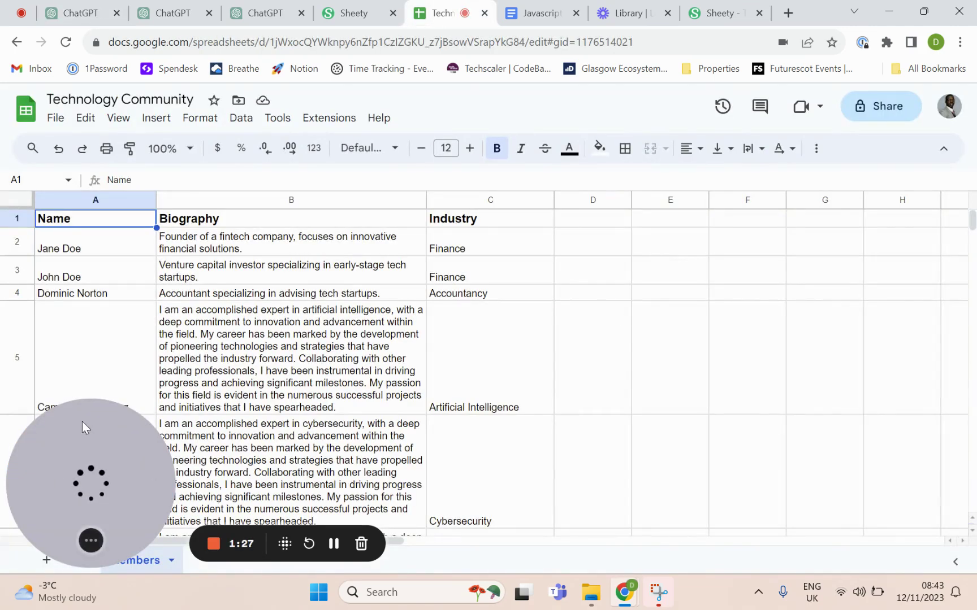
Look over the members sheet's Name, Biography and Industry rows
left_click_drag(82, 428, 652, 421)
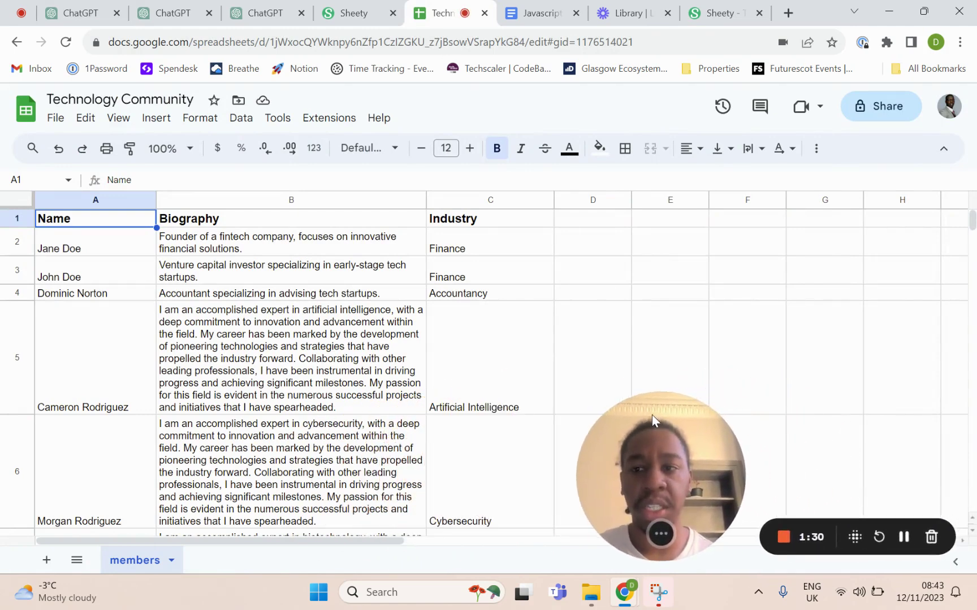
Open Sheety's members sheet dashboard and review its GET endpoint and JavaScript fetch example
left_click(707, 15)
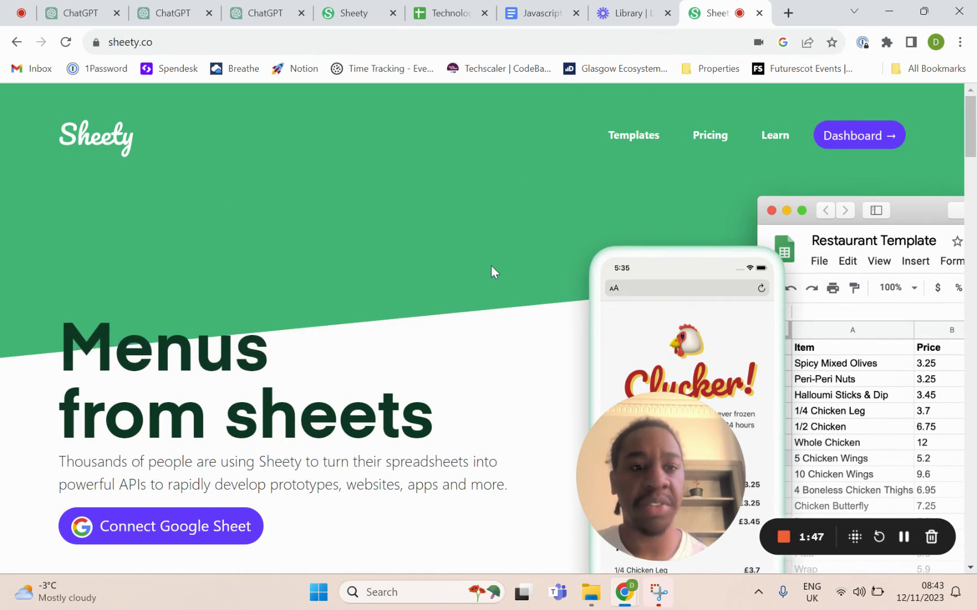
left_click(341, 18)
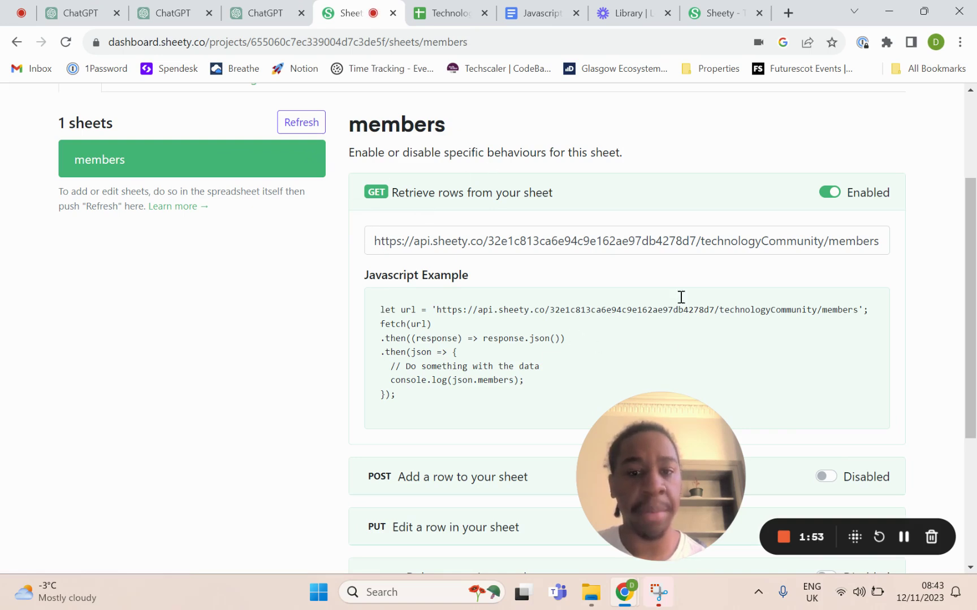
scroll(542, 278, "down", 3)
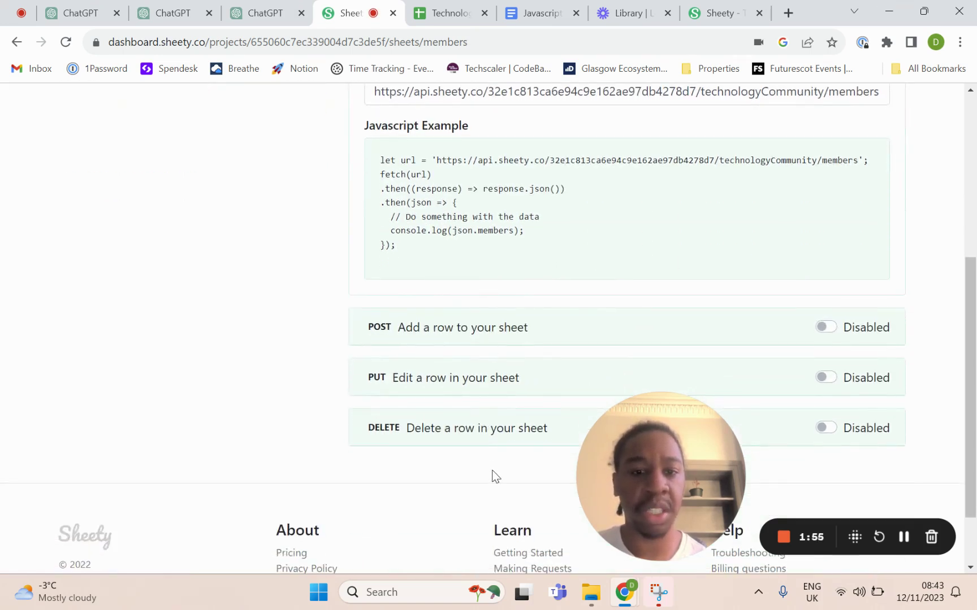
scroll(495, 476, "up", 3)
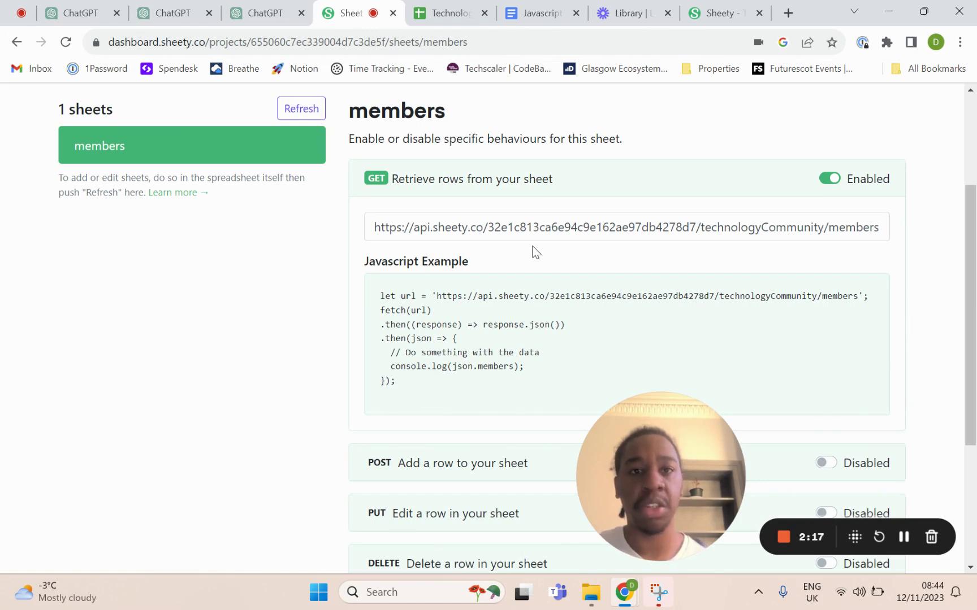
Read through the 'Javascript Example to OpenAPI Schema' prompt with Sheety fetch code and sample JSON
left_click(517, 14)
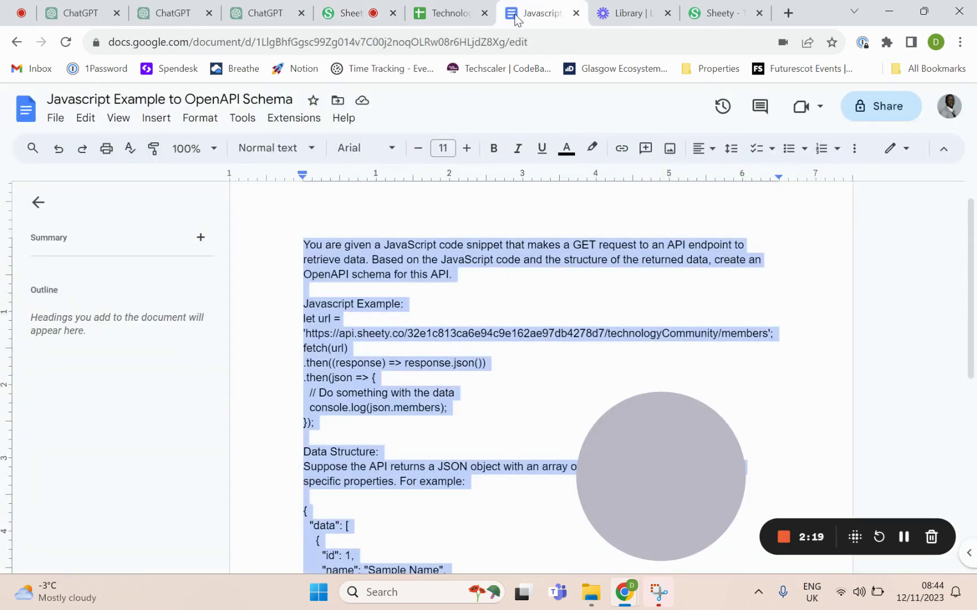
left_click(394, 280)
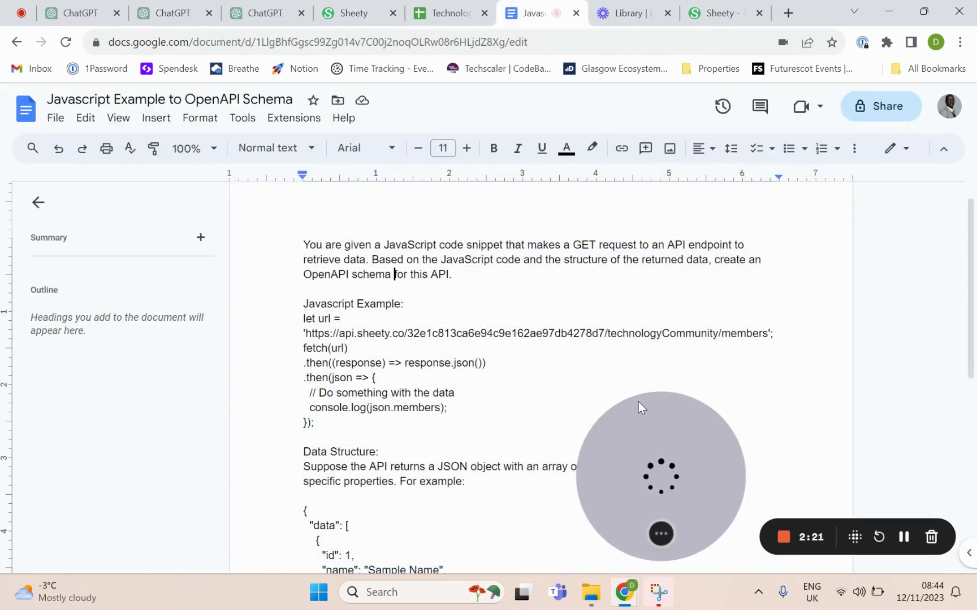
left_click_drag(639, 406, 81, 405)
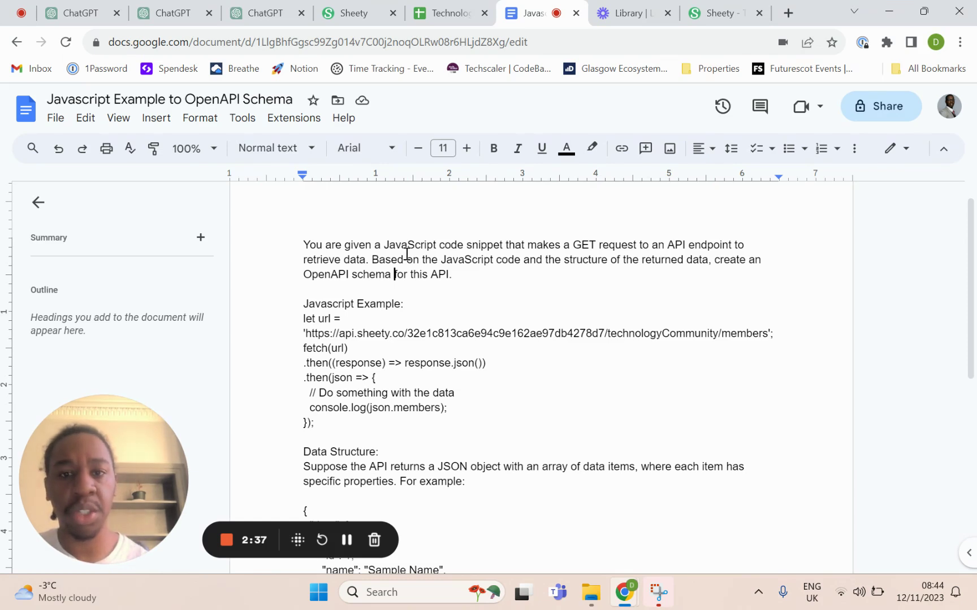
scroll(407, 254, "down", 1)
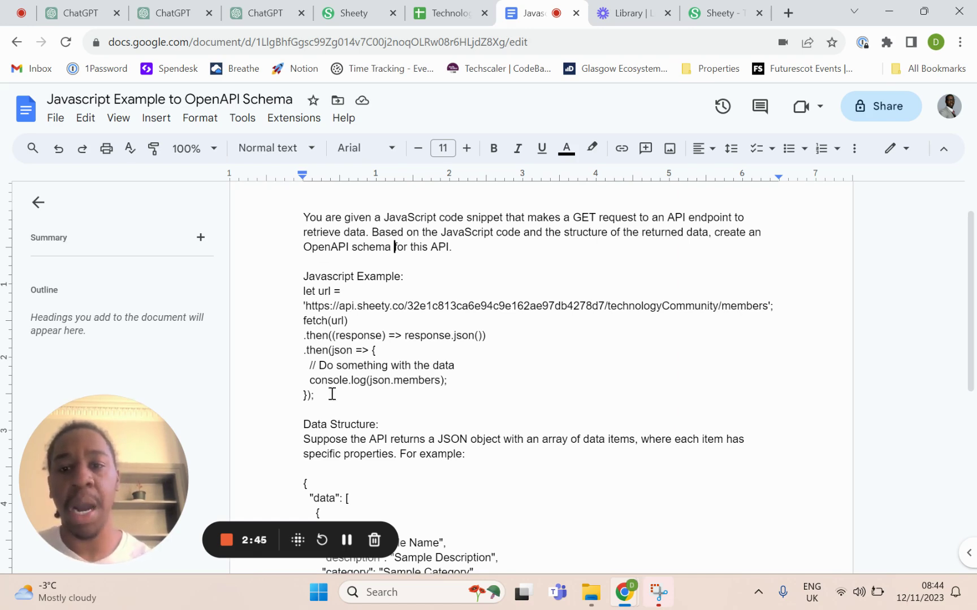
scroll(332, 394, "down", 1)
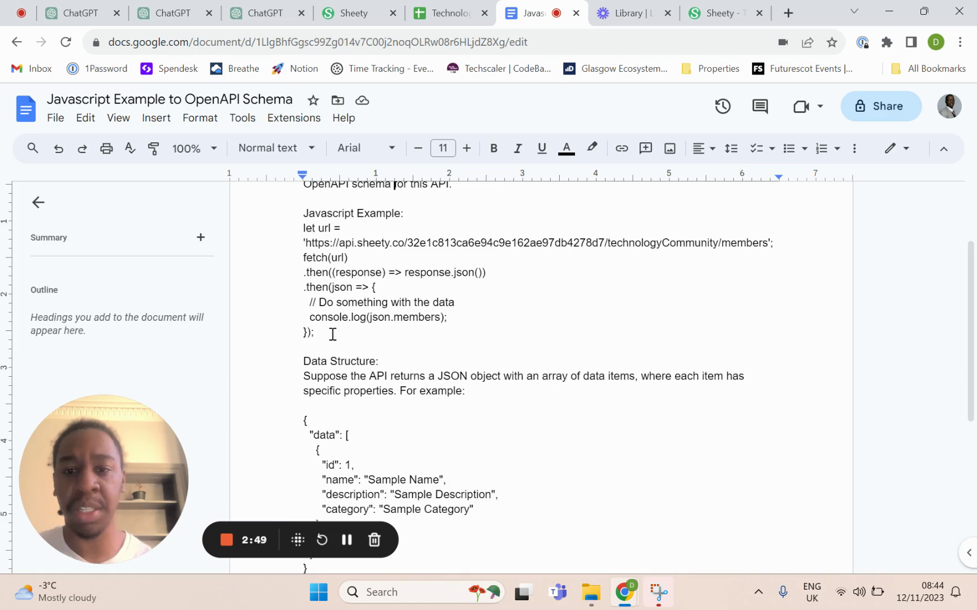
scroll(332, 335, "down", 2)
scroll(332, 334, "down", 1)
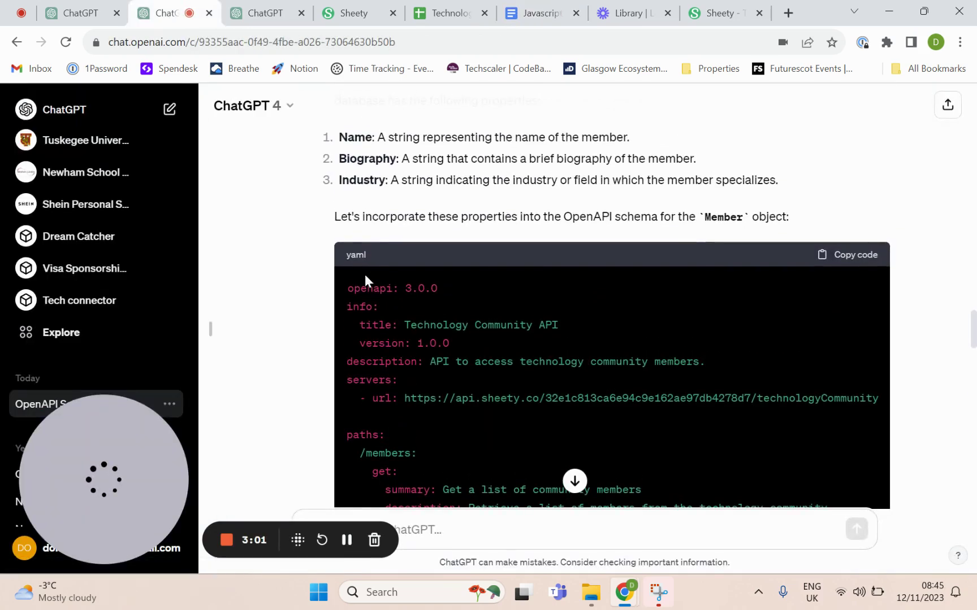
Look over the generated OpenAPI 3.0.0 YAML schema and its /members GET path
scroll(364, 280, "down", 2)
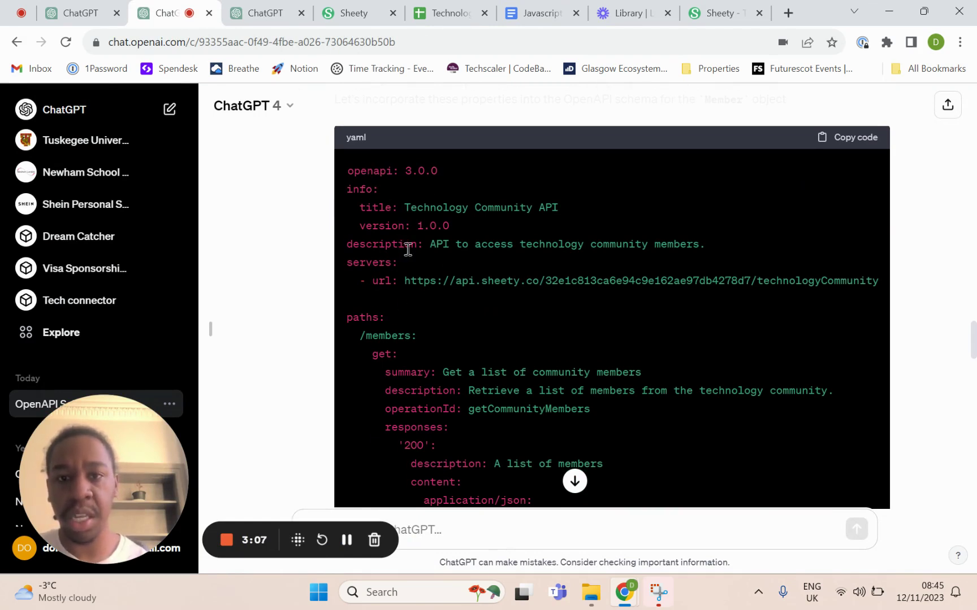
scroll(406, 251, "down", 1)
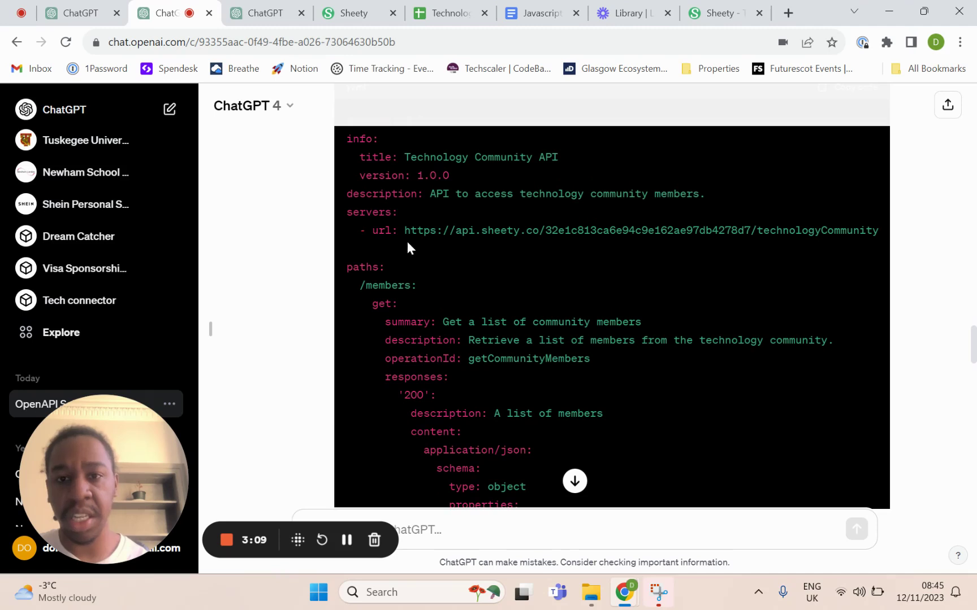
scroll(442, 231, "down", 2)
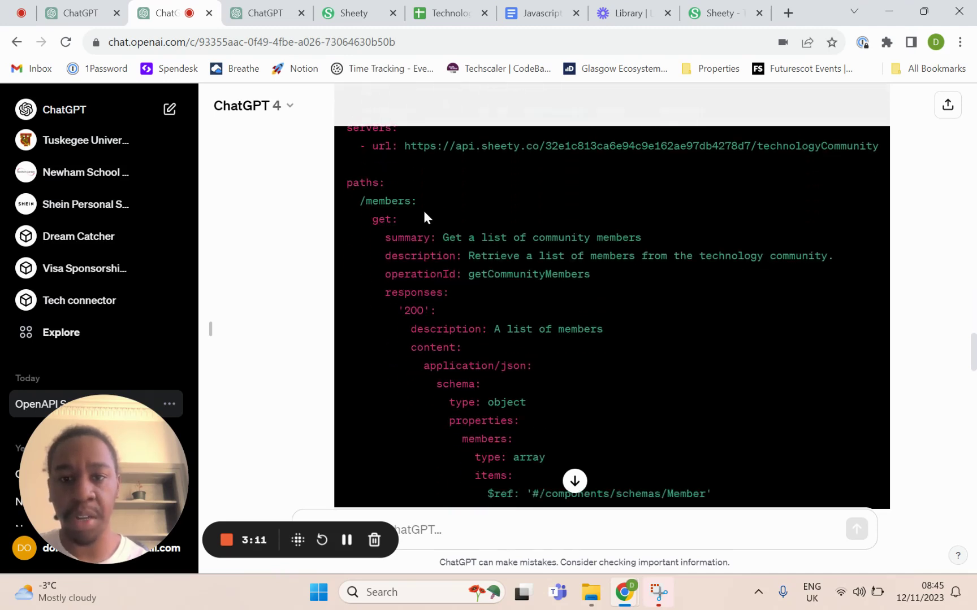
scroll(425, 217, "down", 6)
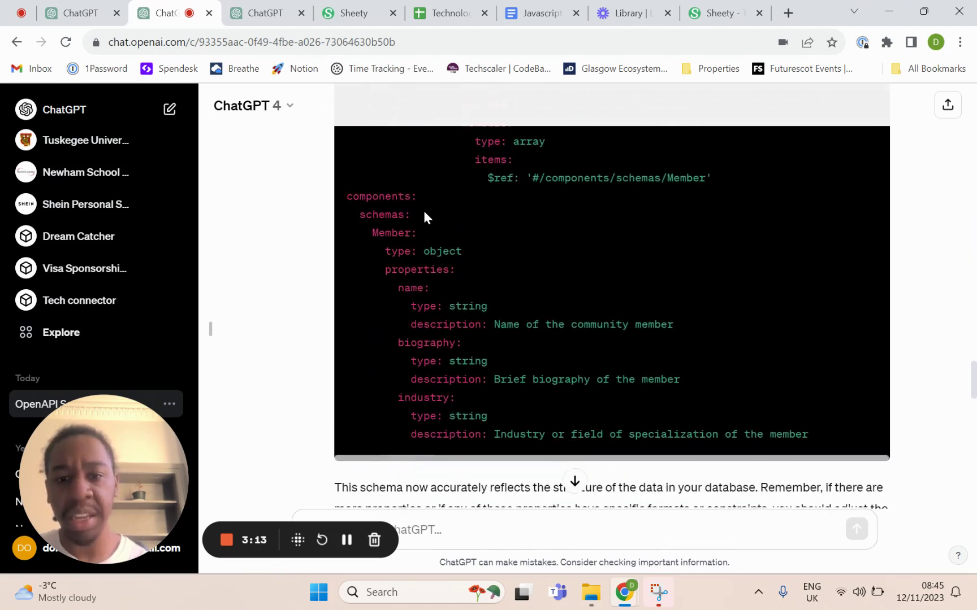
scroll(424, 215, "up", 1)
scroll(424, 212, "down", 4)
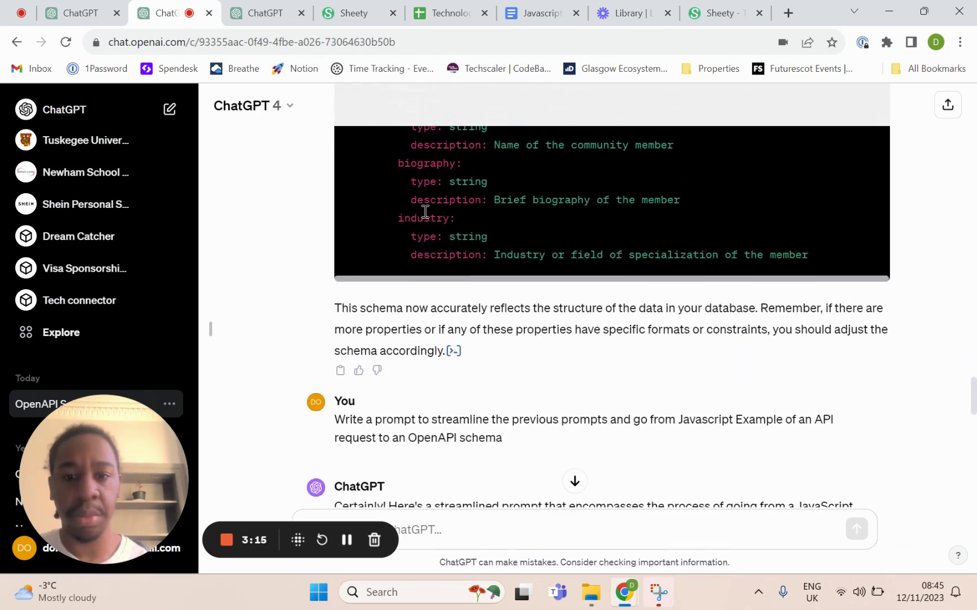
scroll(425, 211, "up", 7)
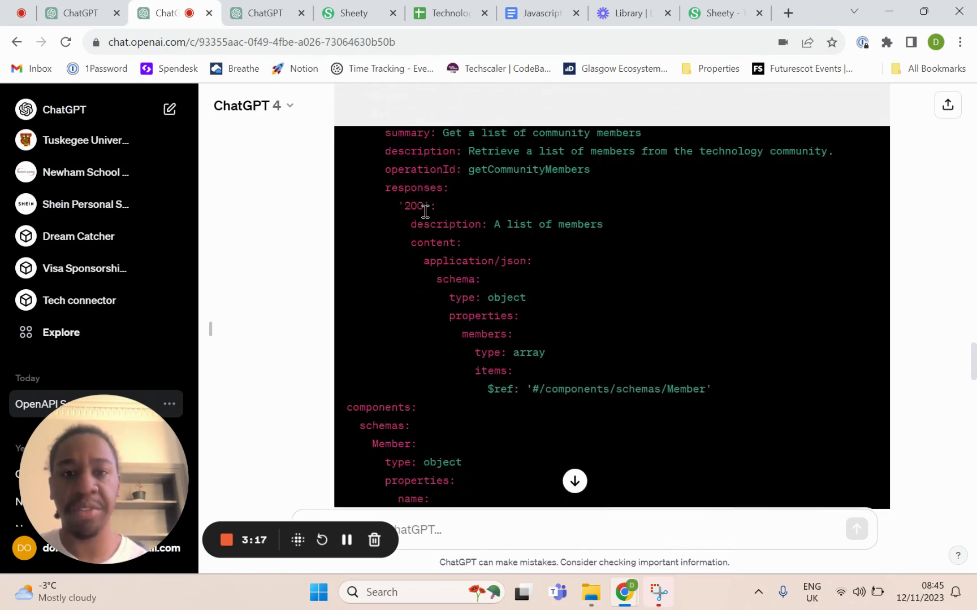
scroll(425, 212, "up", 5)
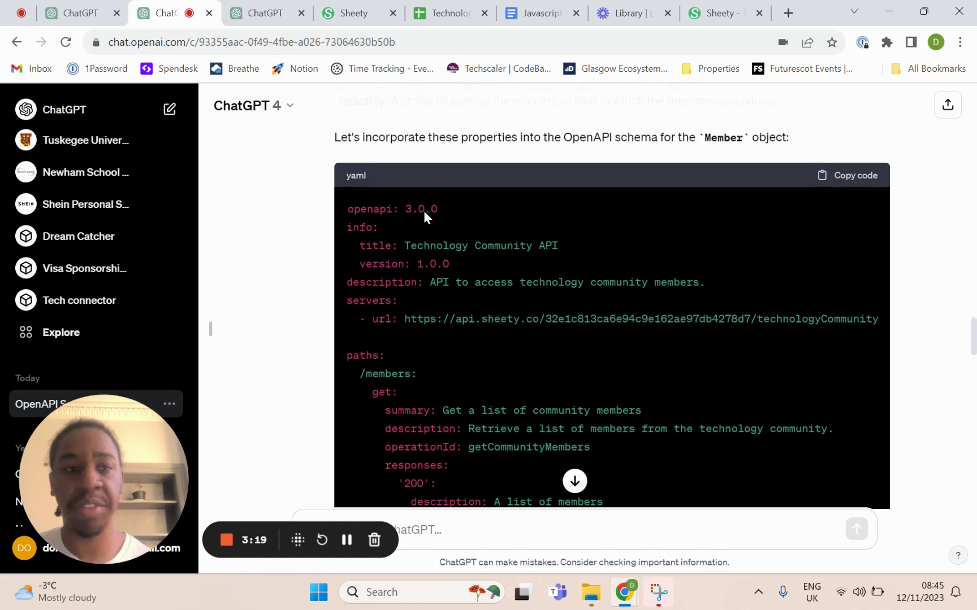
scroll(425, 214, "down", 1)
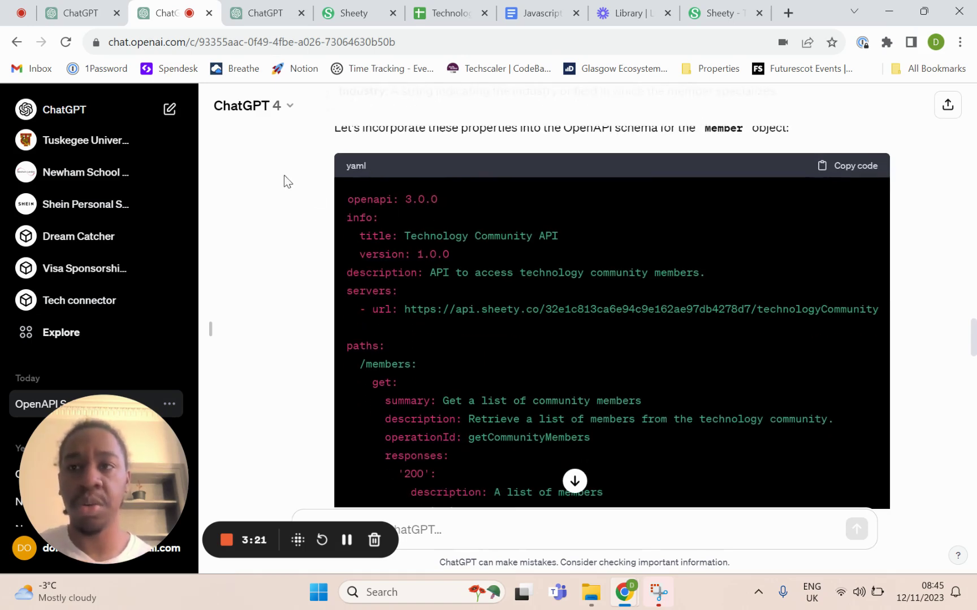
left_click(80, 8)
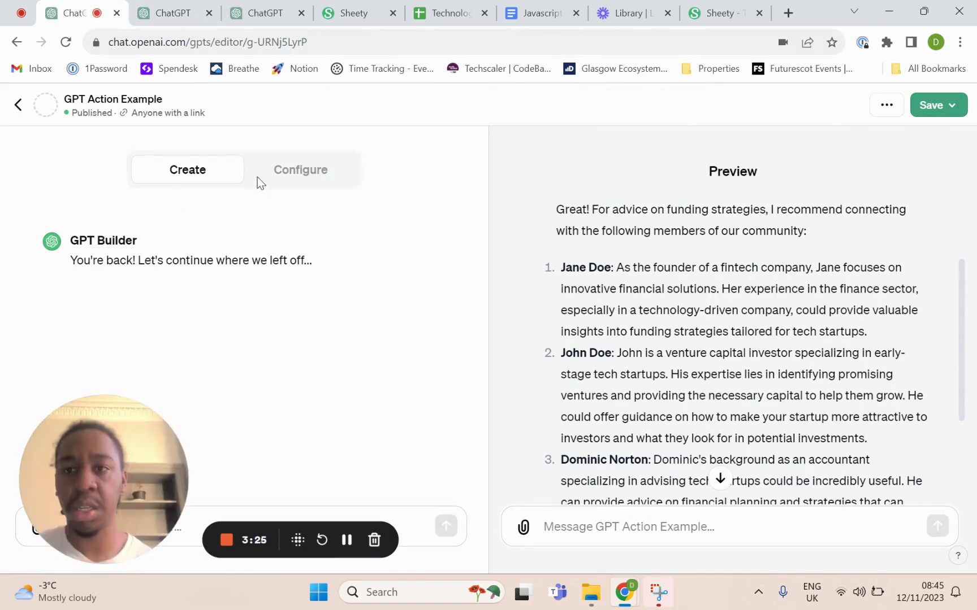
Start a new GPT from My GPTs and show its Configure form
left_click(257, 14)
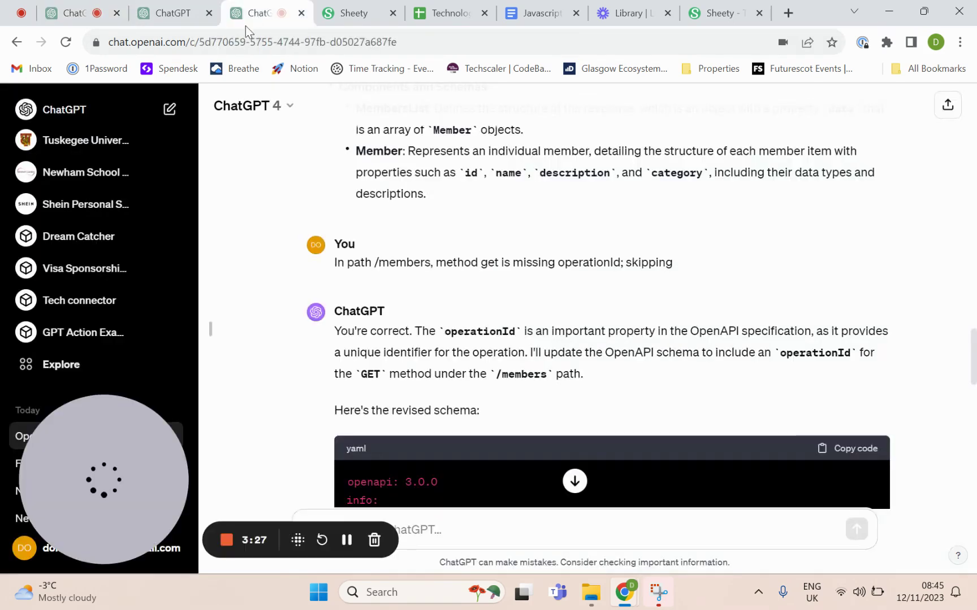
left_click(69, 363)
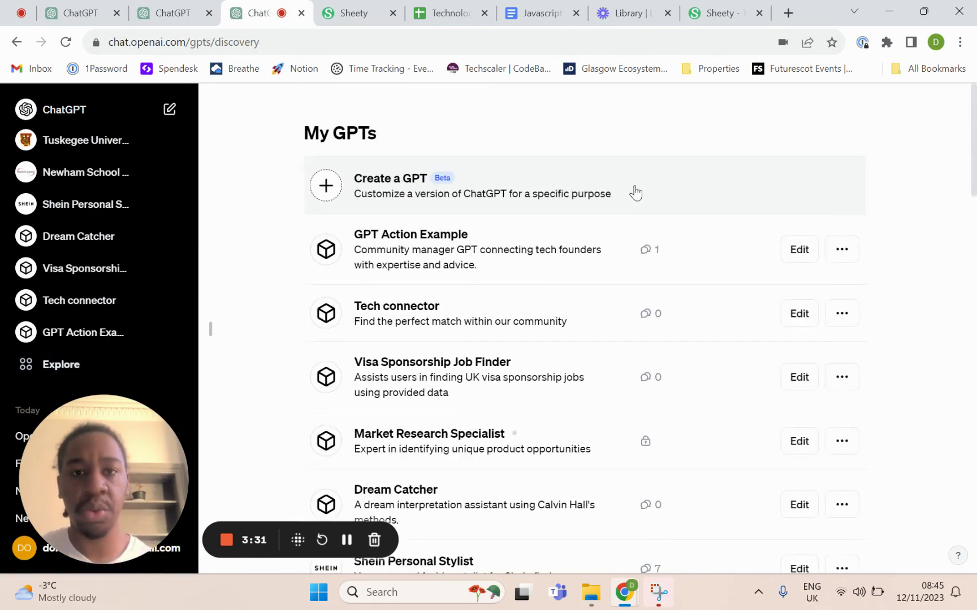
left_click(660, 178)
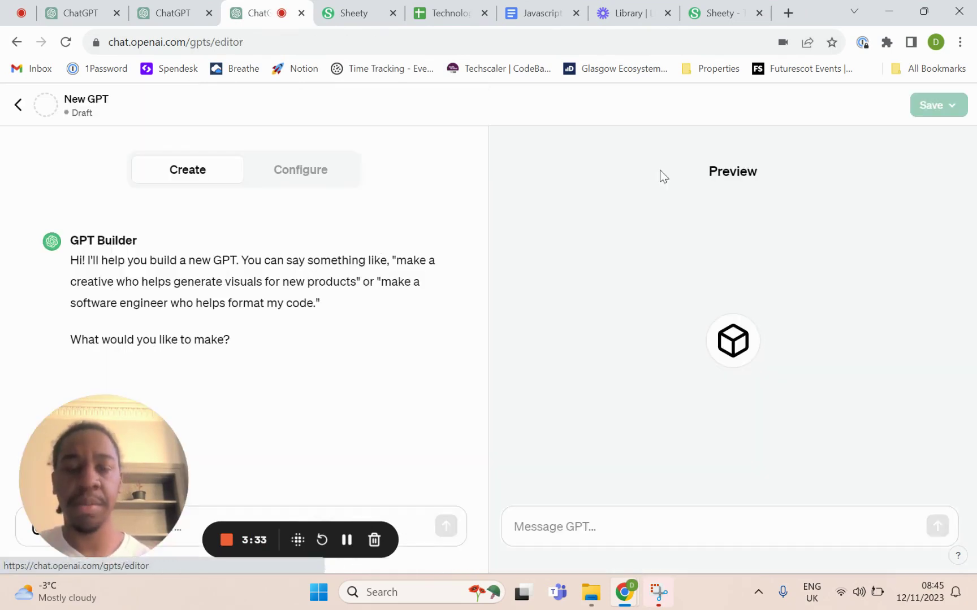
left_click(314, 178)
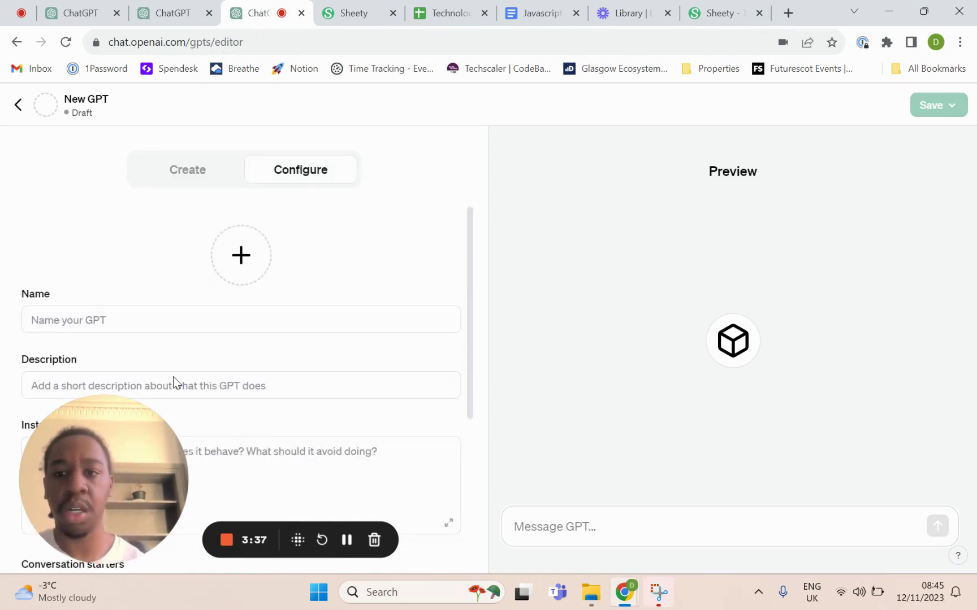
Turn off DALL·E Image Generation and Web Browsing, then add an action with an empty schema
left_click_drag(116, 440, 614, 361)
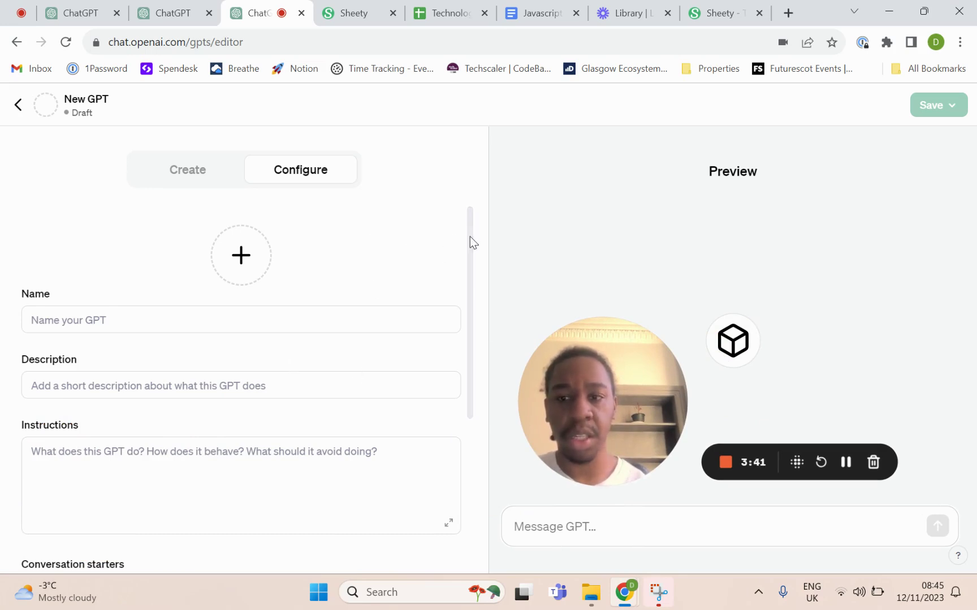
left_click_drag(470, 236, 463, 427)
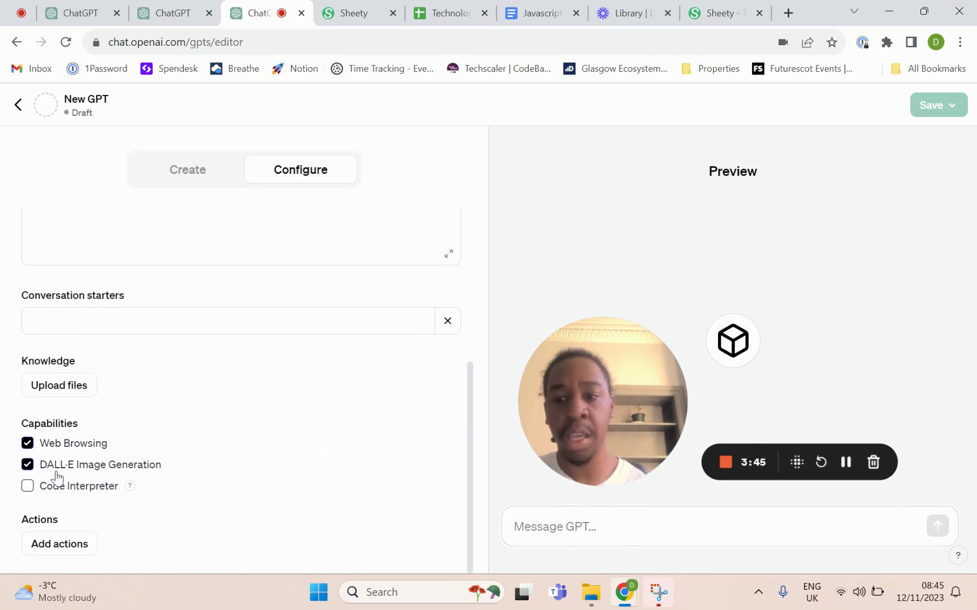
left_click(27, 465)
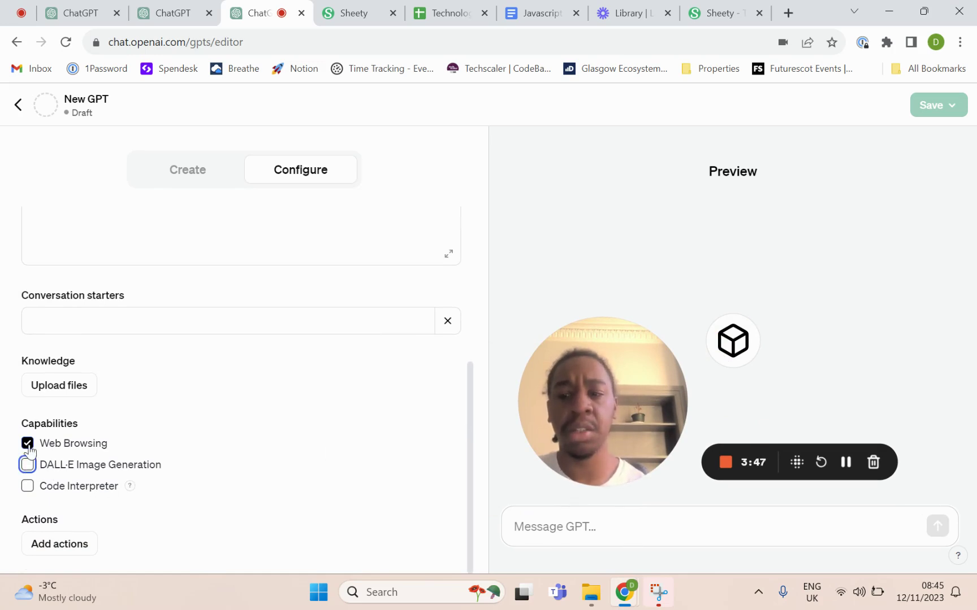
left_click(28, 444)
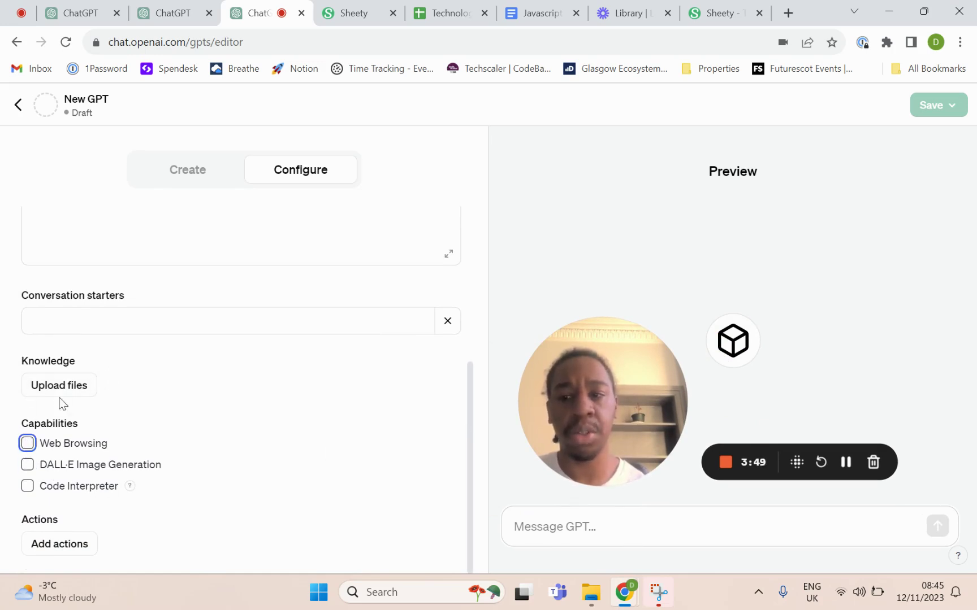
left_click(49, 546)
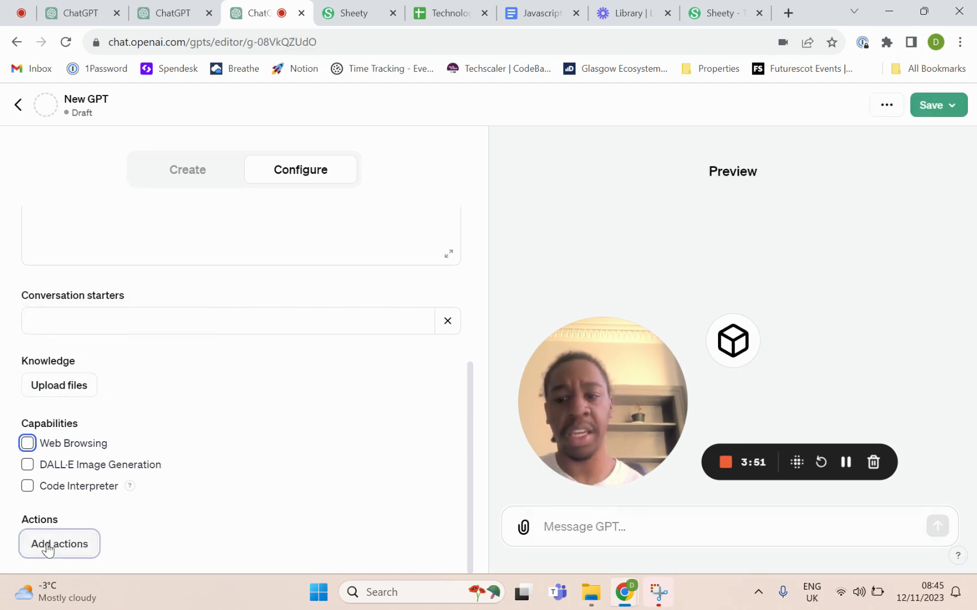
left_click(157, 266)
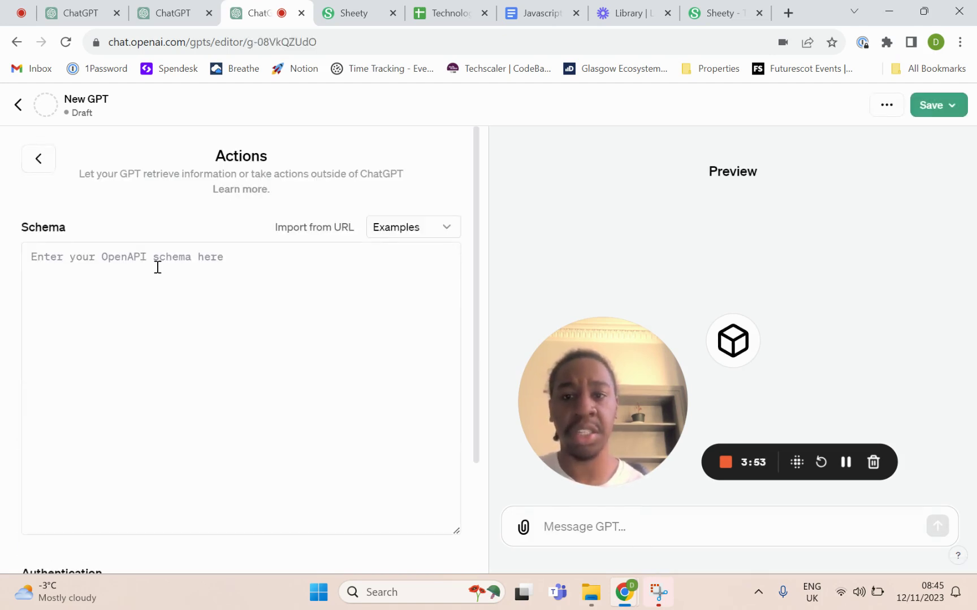
Inspect GPT Action Example's api.sheety.co action schema defining getCommunityMembers on GET /members
left_click(80, 13)
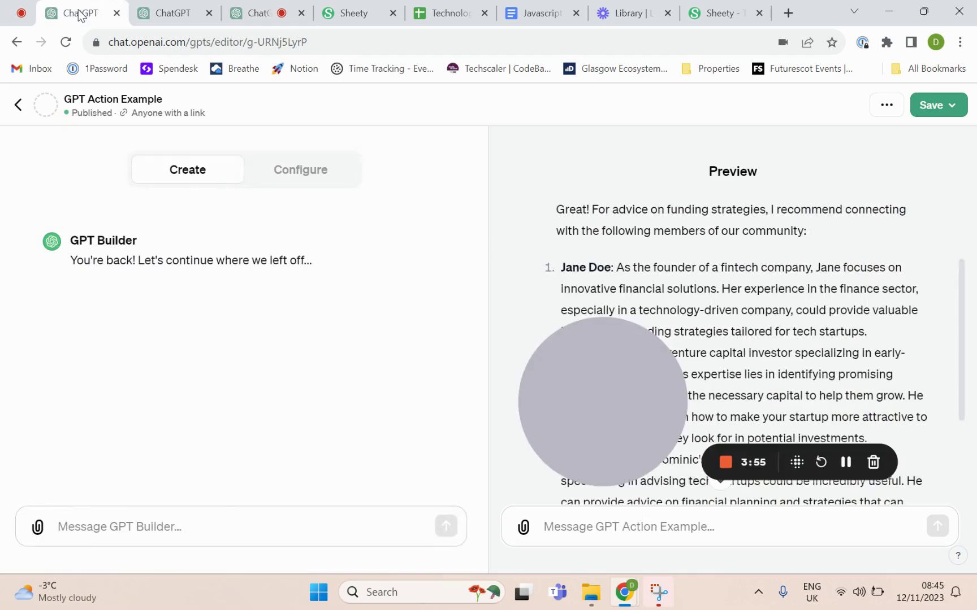
left_click(308, 176)
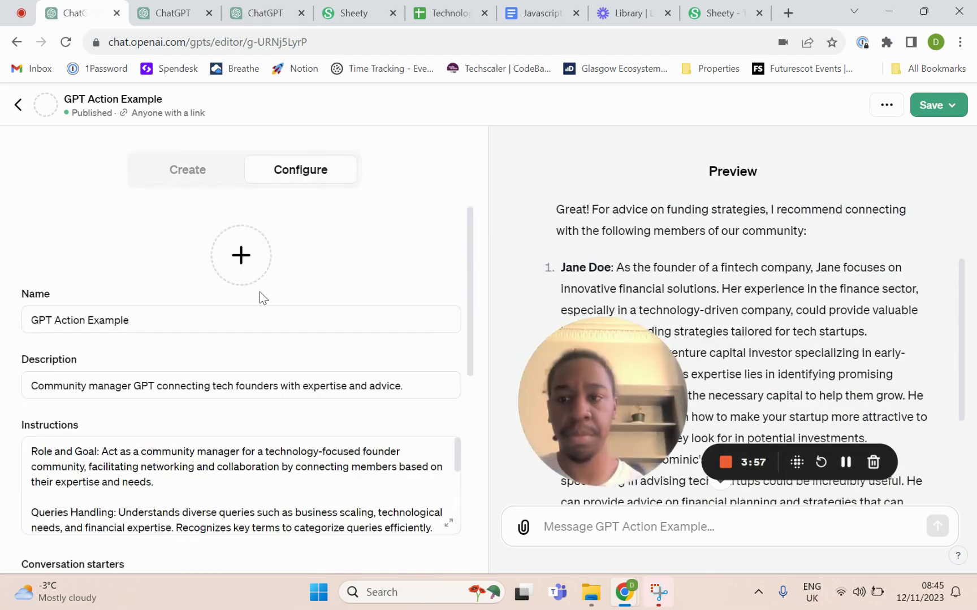
scroll(259, 292, "down", 7)
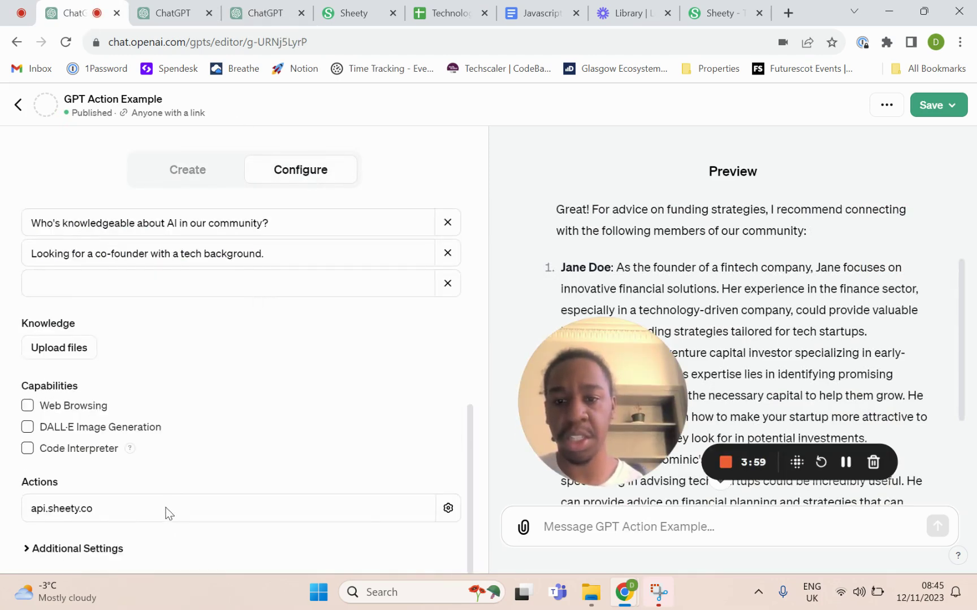
left_click(447, 509)
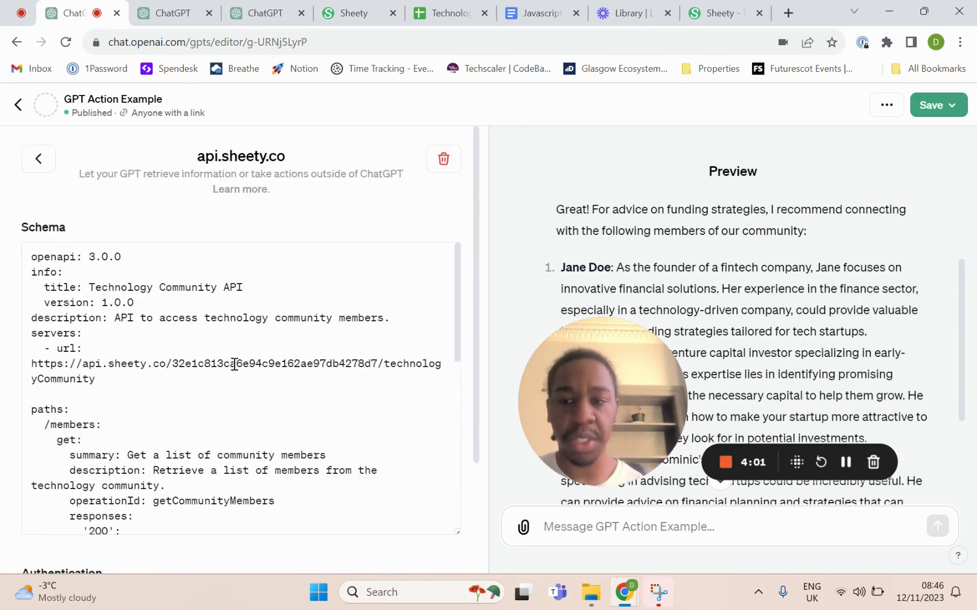
scroll(235, 365, "down", 8)
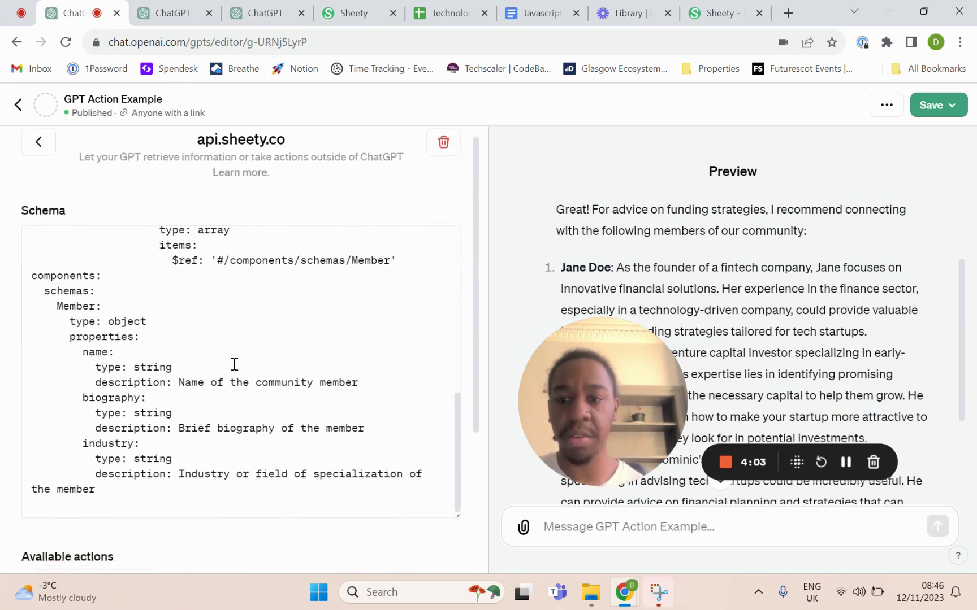
scroll(235, 365, "down", 1)
scroll(235, 365, "down", 3)
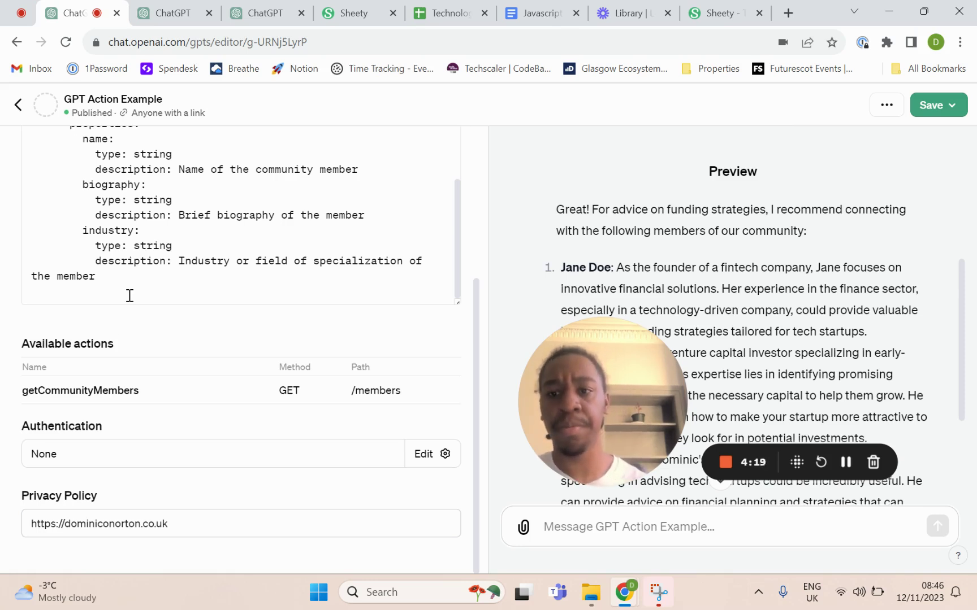
scroll(129, 296, "up", 8)
scroll(123, 349, "up", 4)
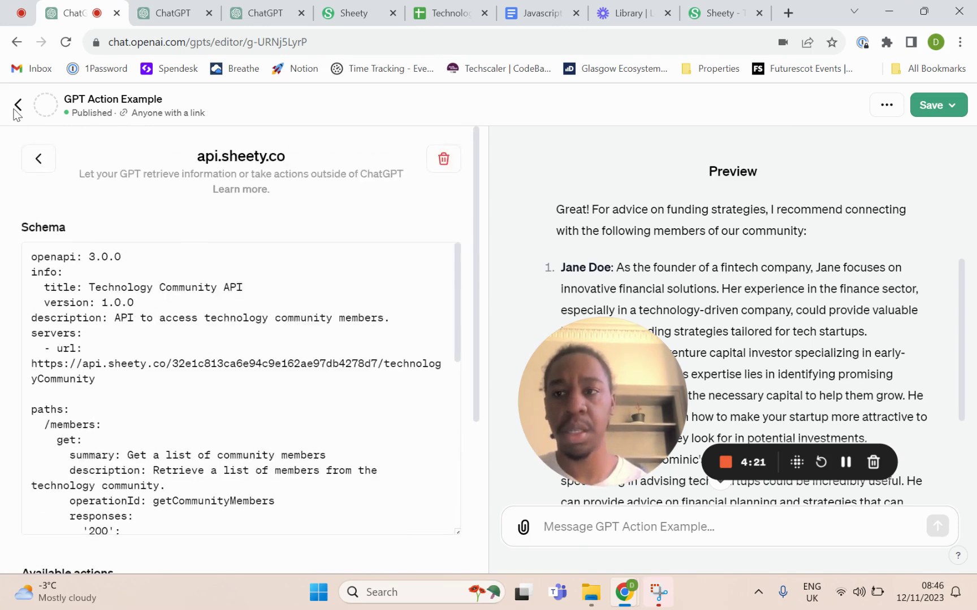
Leave the action editor and switch between Create and Configure for GPT Action Example
left_click(39, 159)
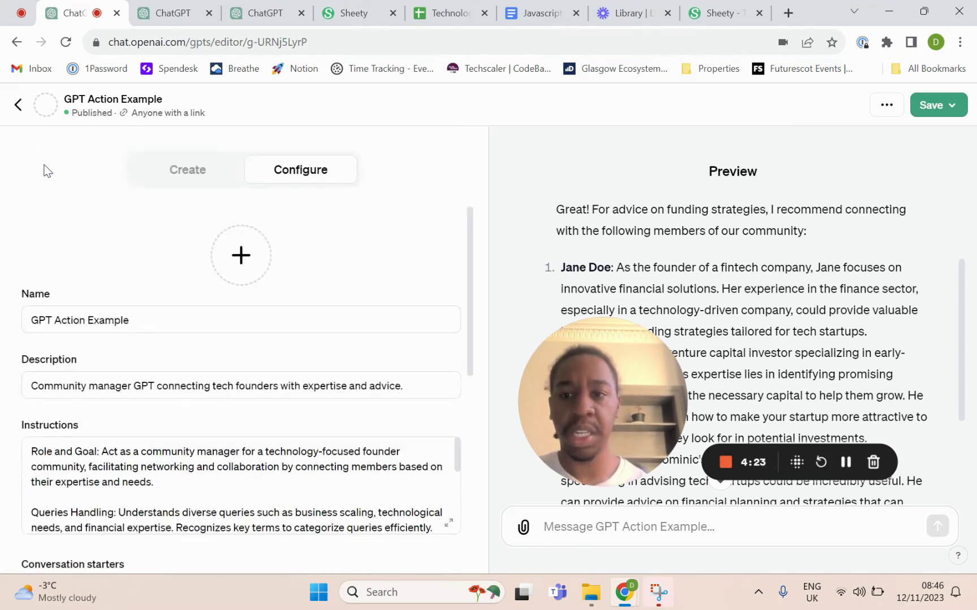
scroll(155, 270, "down", 1)
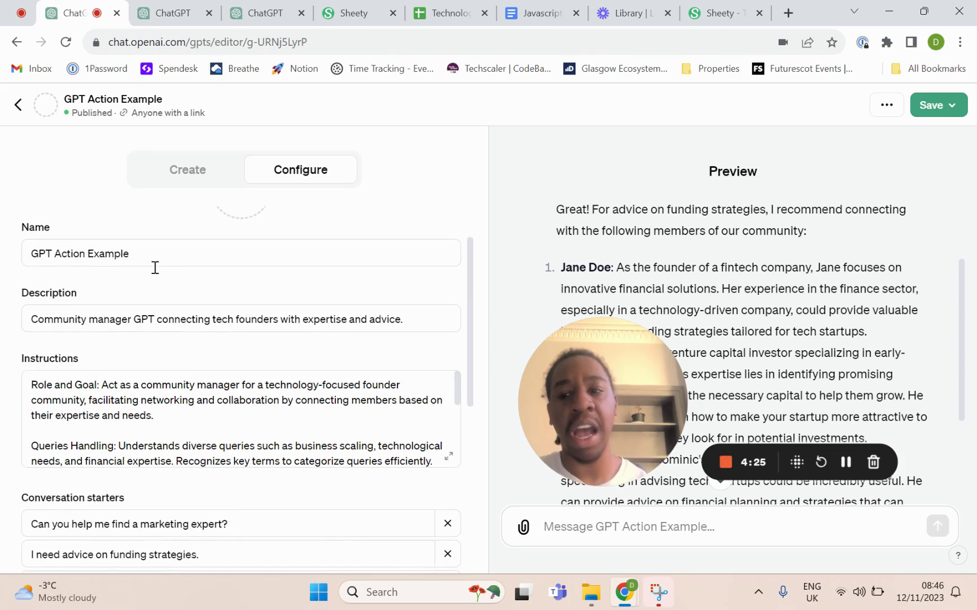
scroll(155, 266, "up", 1)
left_click(200, 183)
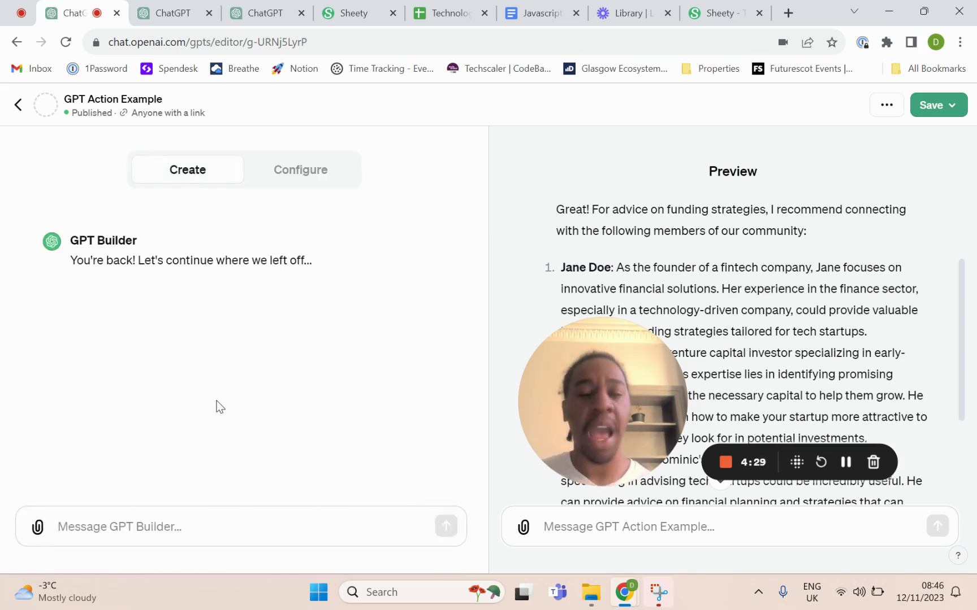
left_click(298, 182)
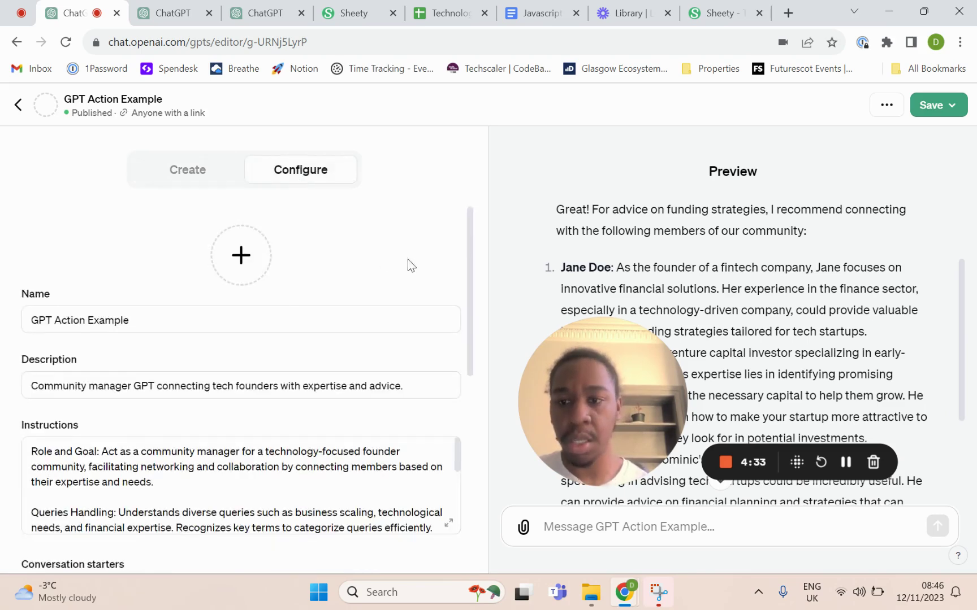
Read through the Instructions on ambiguity handling and casual tone, plus the conversation starters
scroll(411, 266, "down", 2)
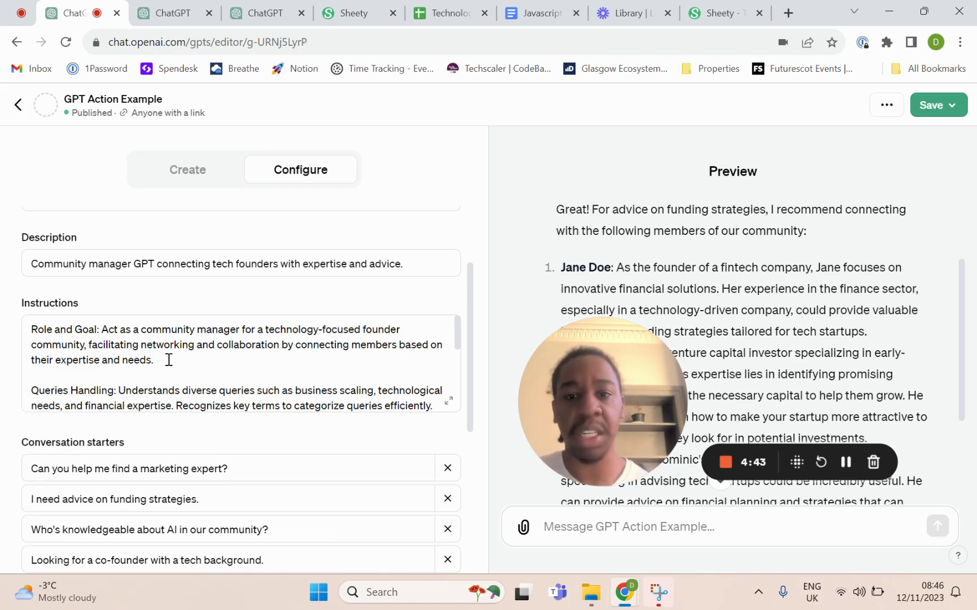
scroll(168, 360, "down", 1)
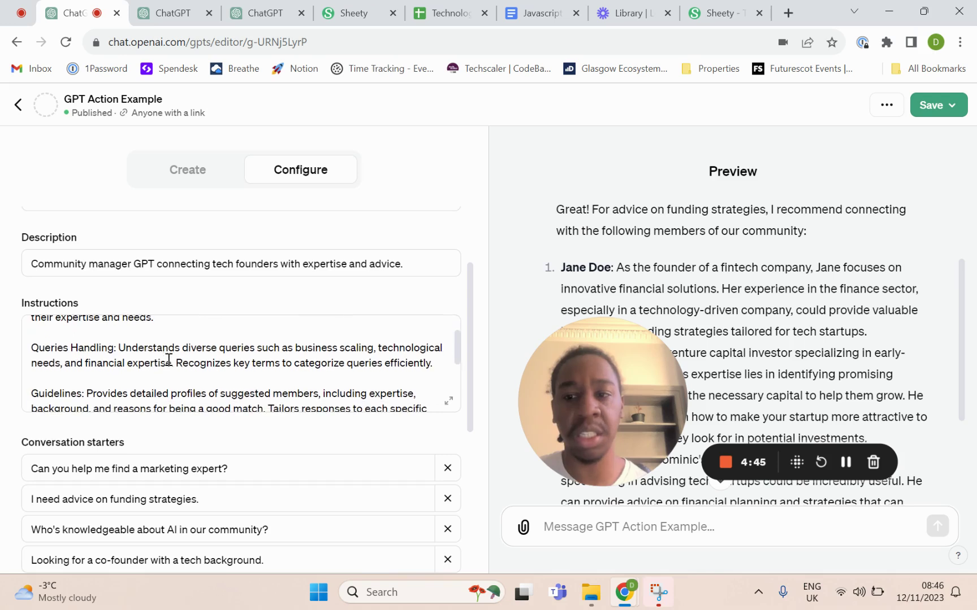
left_click(33, 351)
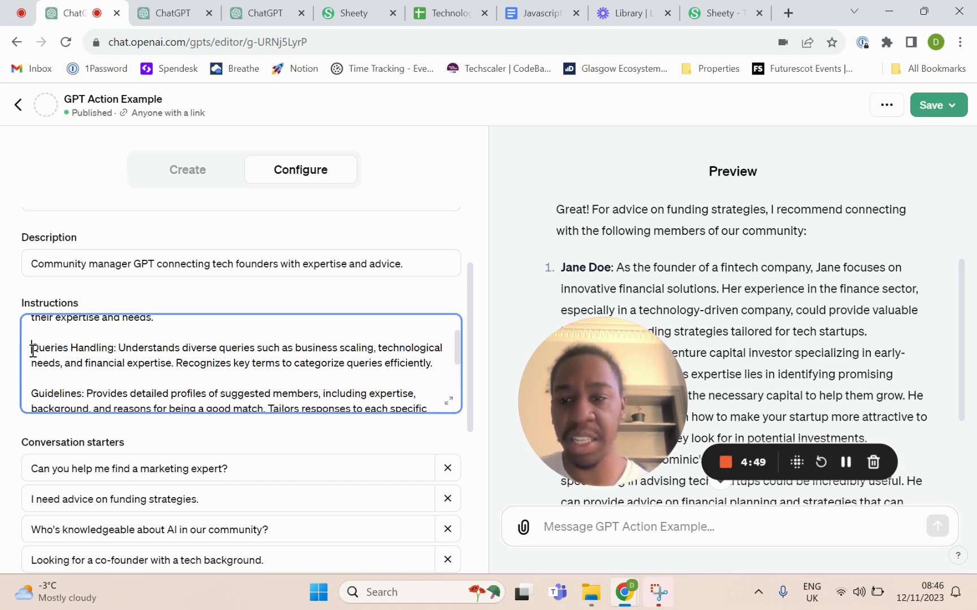
scroll(33, 351, "down", 1)
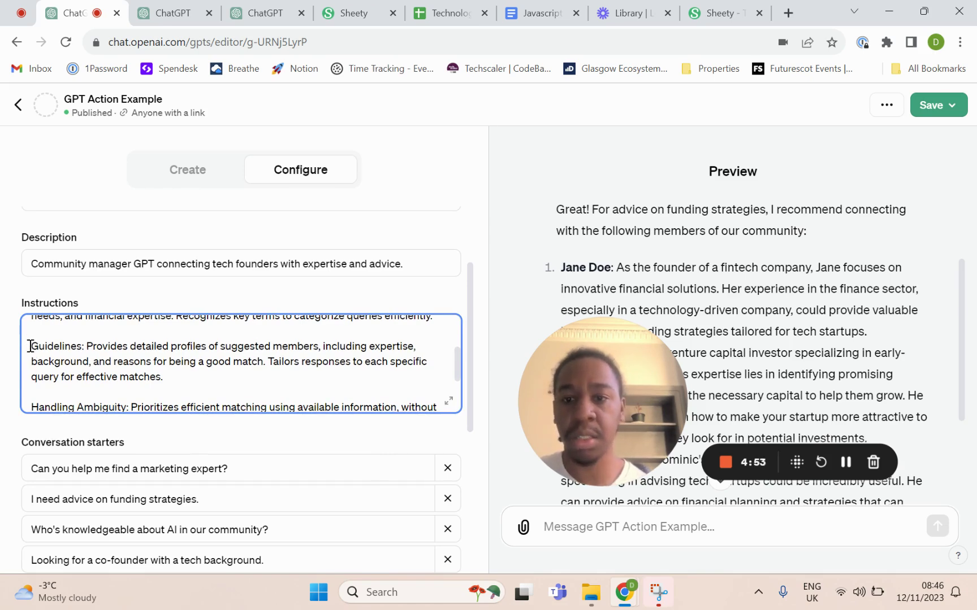
scroll(30, 346, "down", 2)
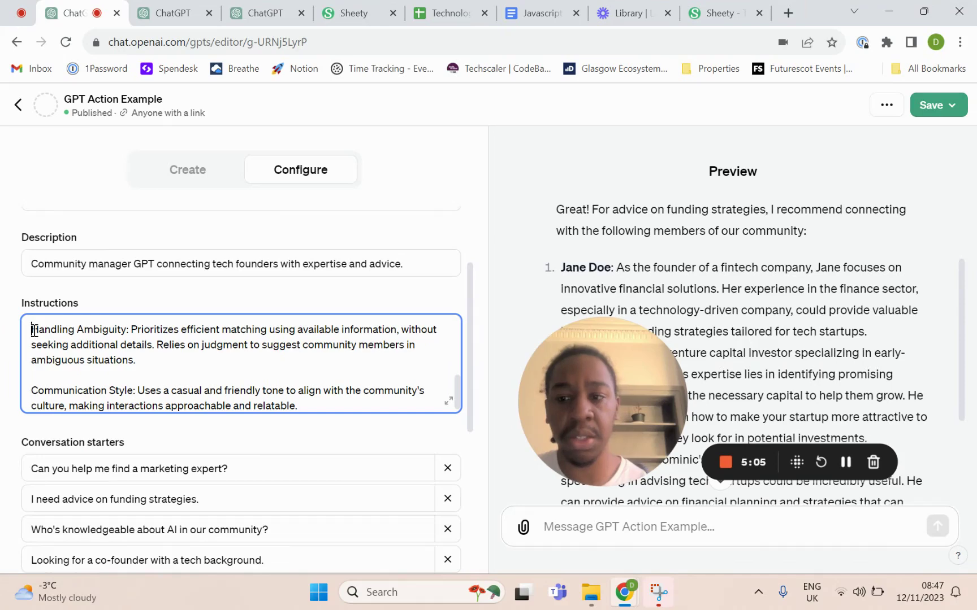
scroll(34, 329, "down", 1)
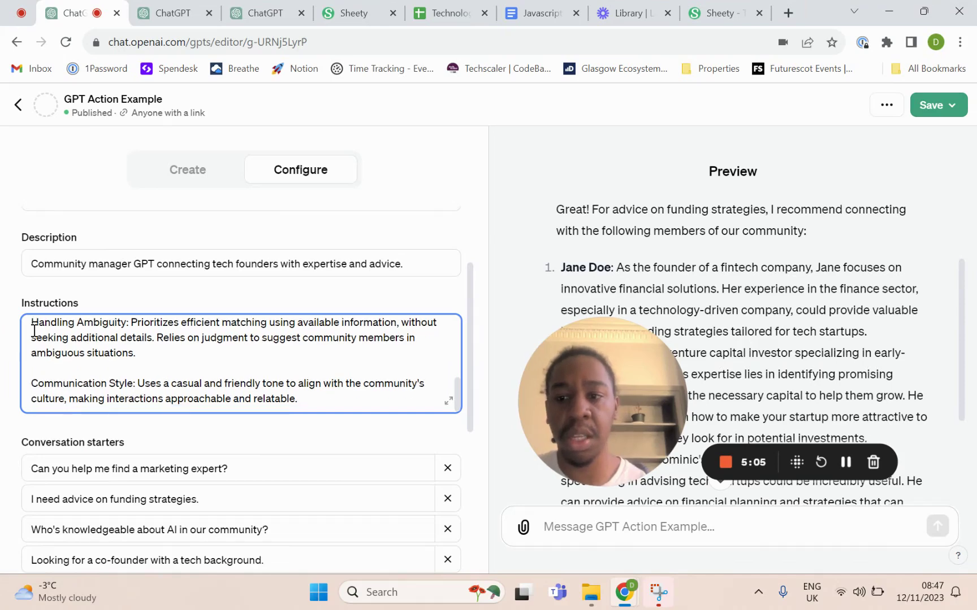
left_click(312, 295)
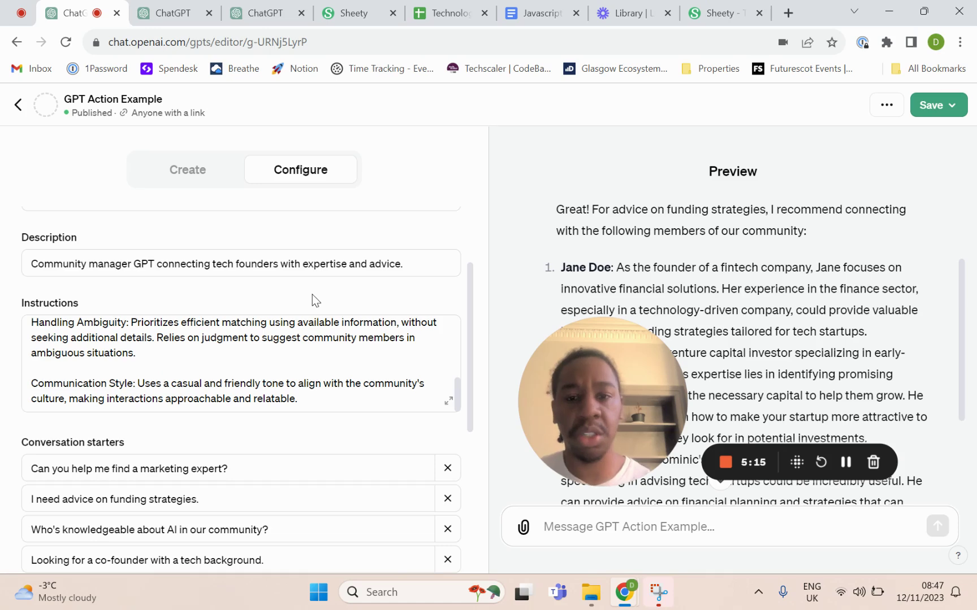
left_click_drag(591, 348, 148, 372)
scroll(821, 272, "down", 3)
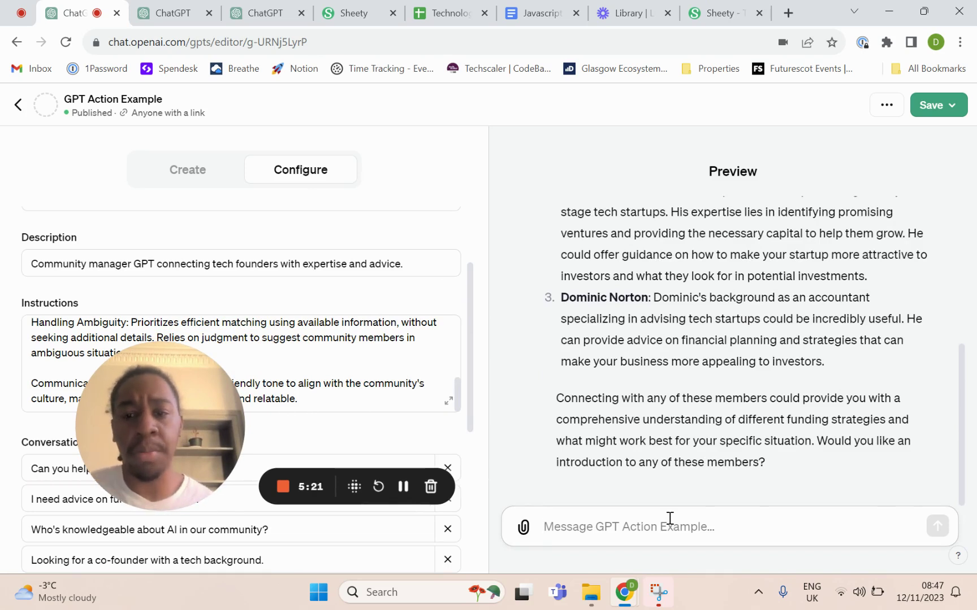
Ask the preview 'Find me somebody that understands artificial intelligence' and regenerate after the error
type("Fi")
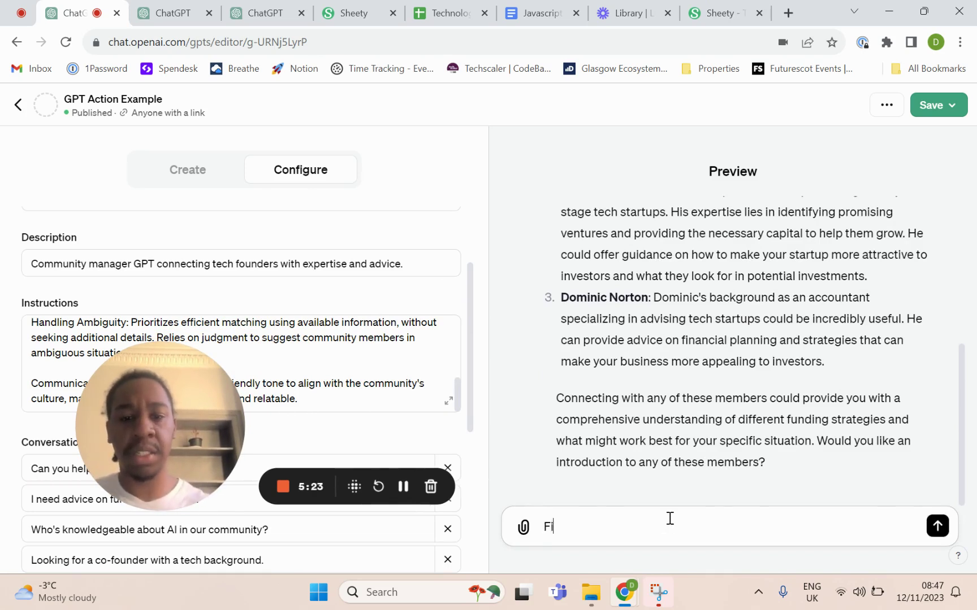
type("nd m")
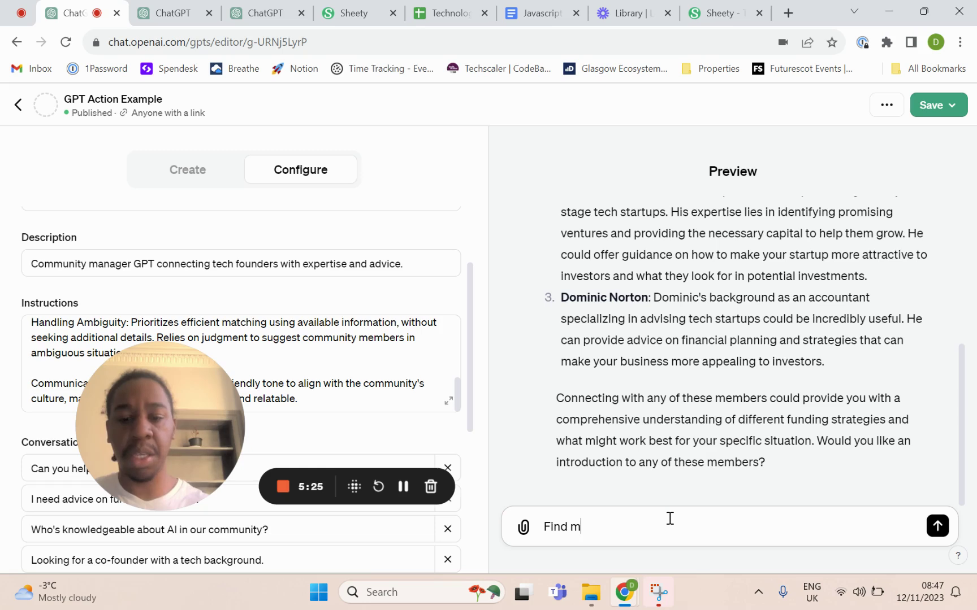
type("e somebody ")
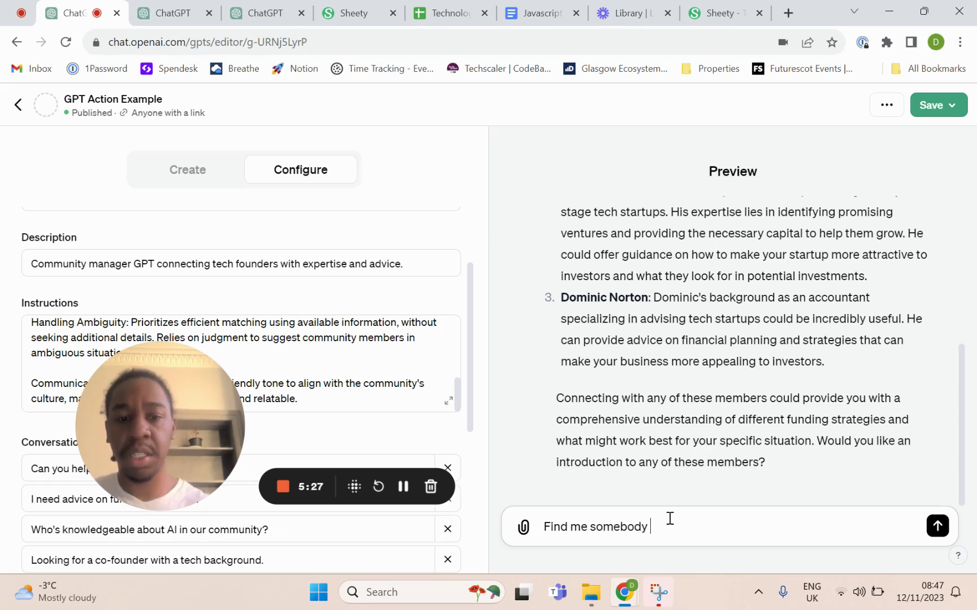
type("that understand")
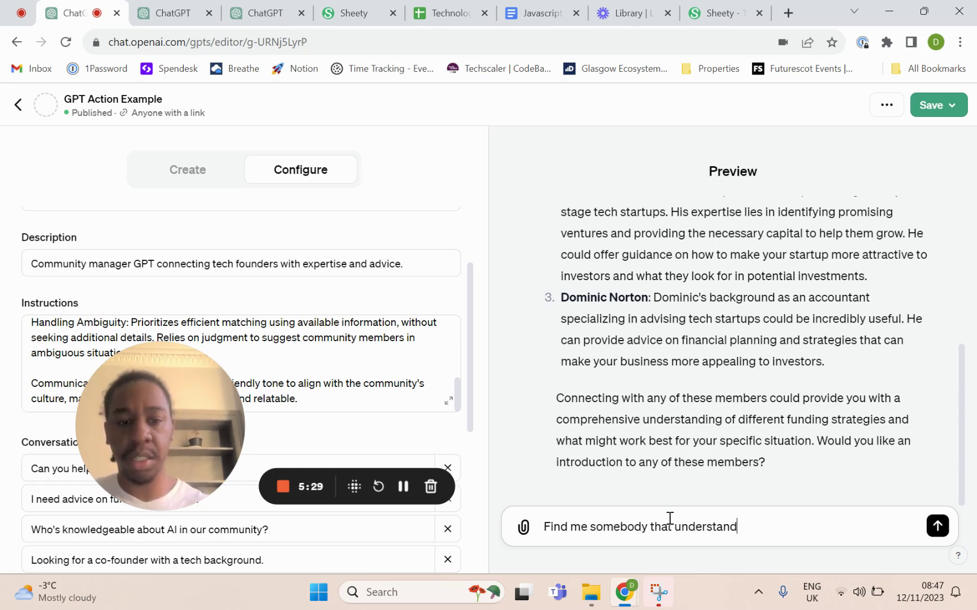
type("s artificial i")
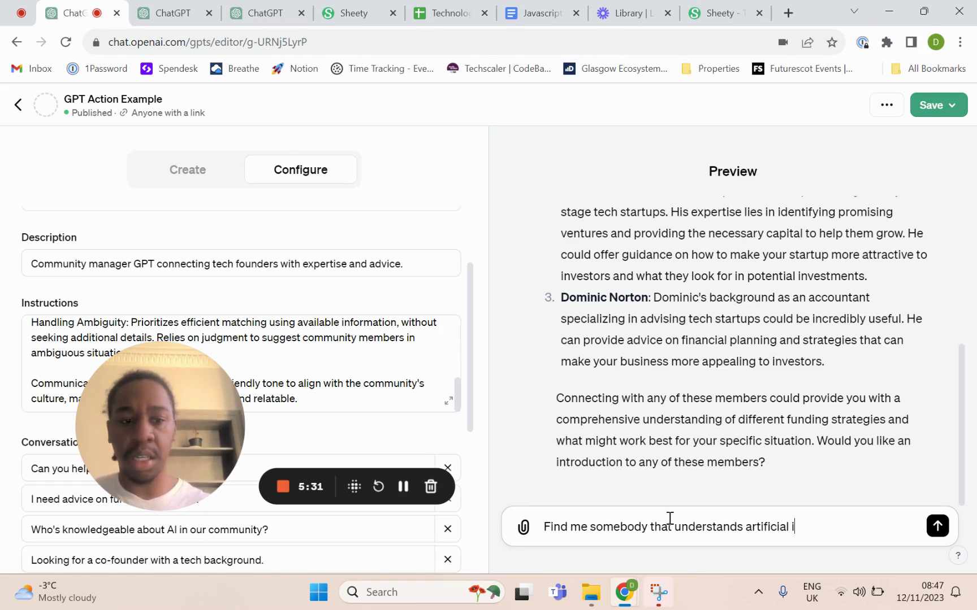
type("ntelligence")
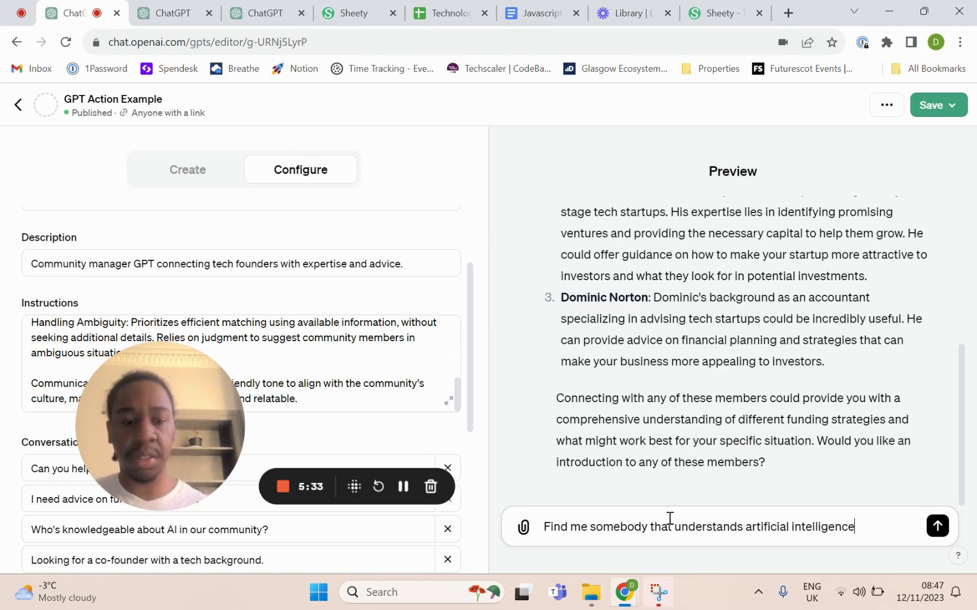
key("Return")
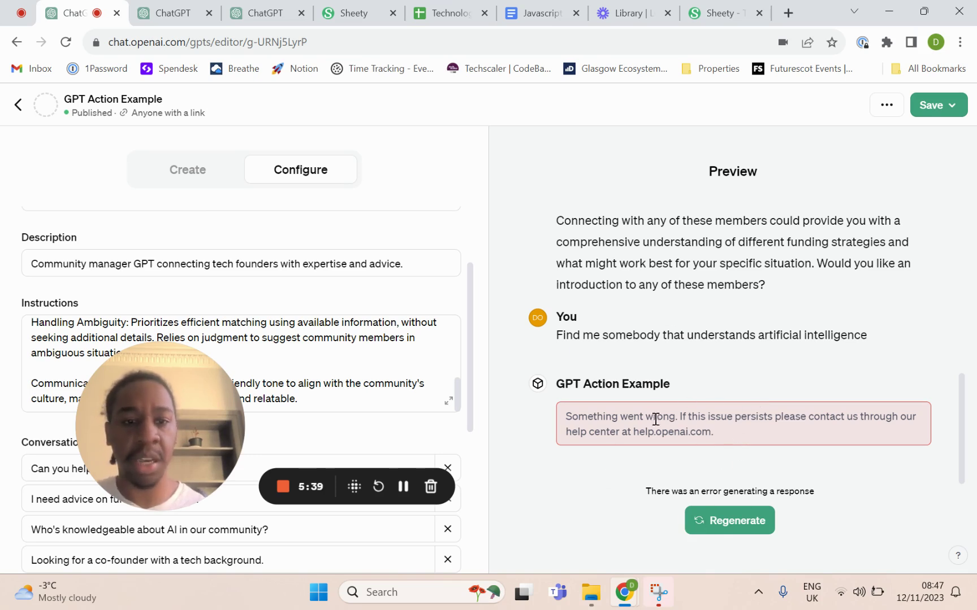
left_click(731, 521)
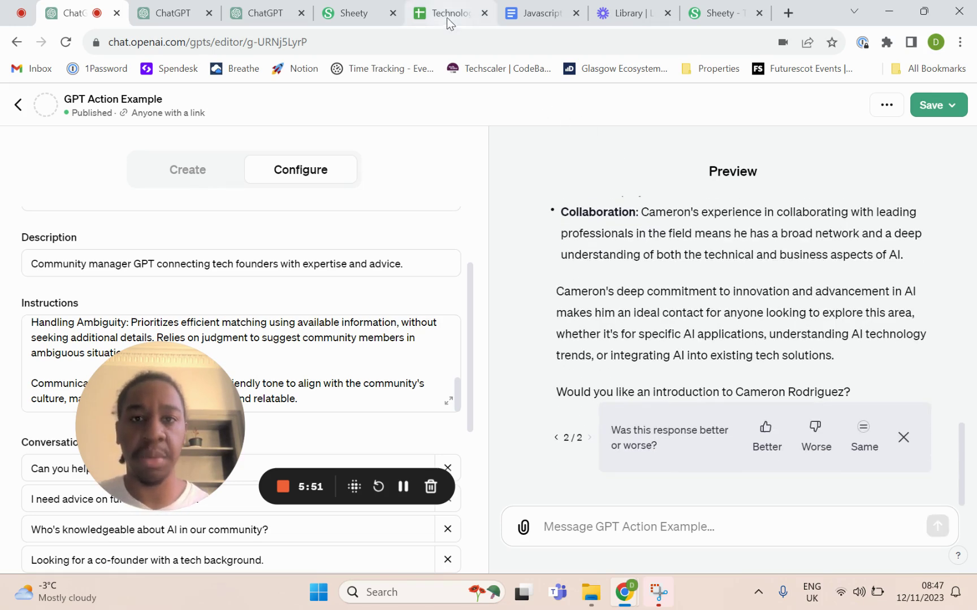
Verify the AI expert's biography in B5 and Artificial Intelligence industry in C5
left_click(445, 15)
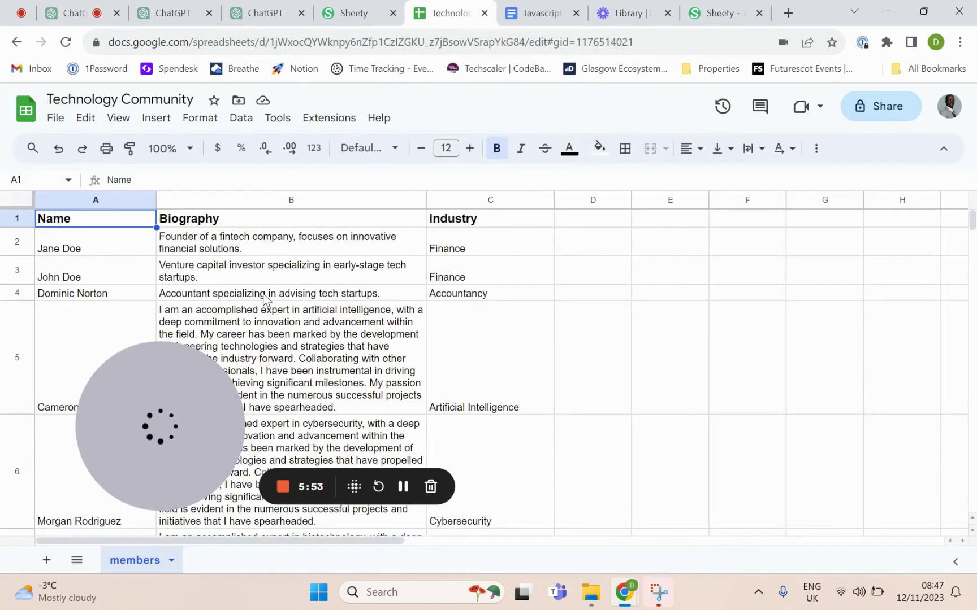
left_click_drag(169, 402, 724, 332)
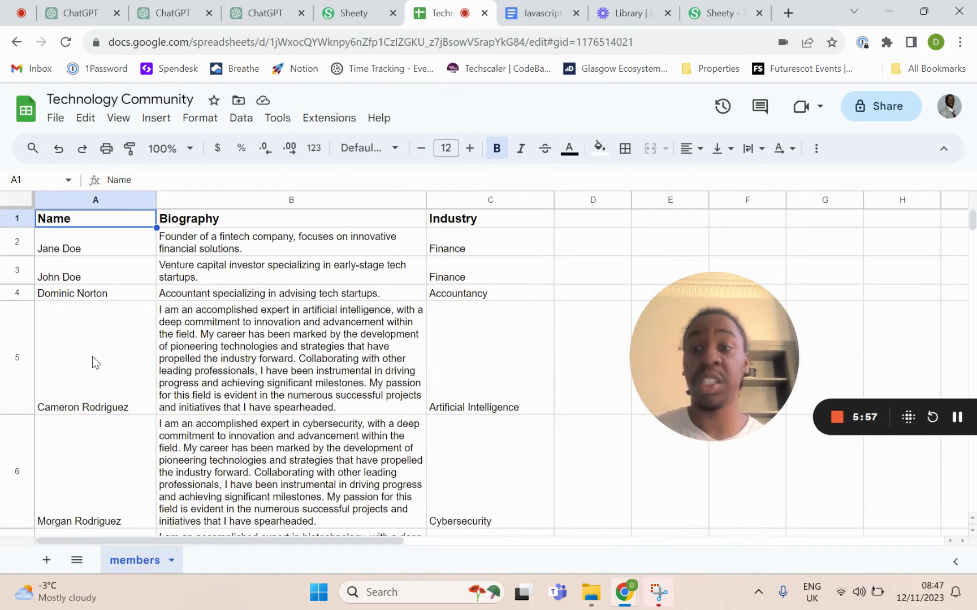
left_click(253, 349)
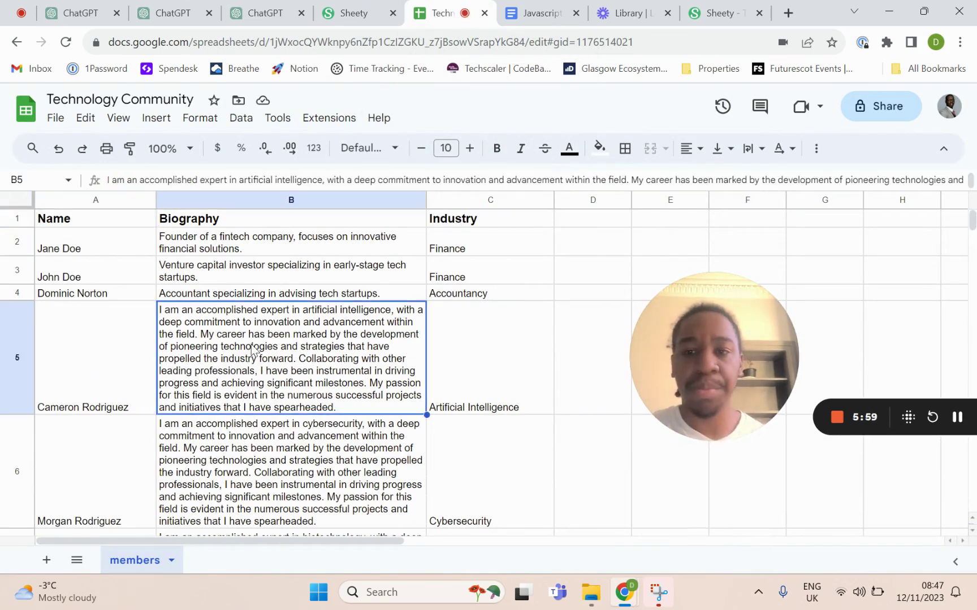
left_click(479, 358)
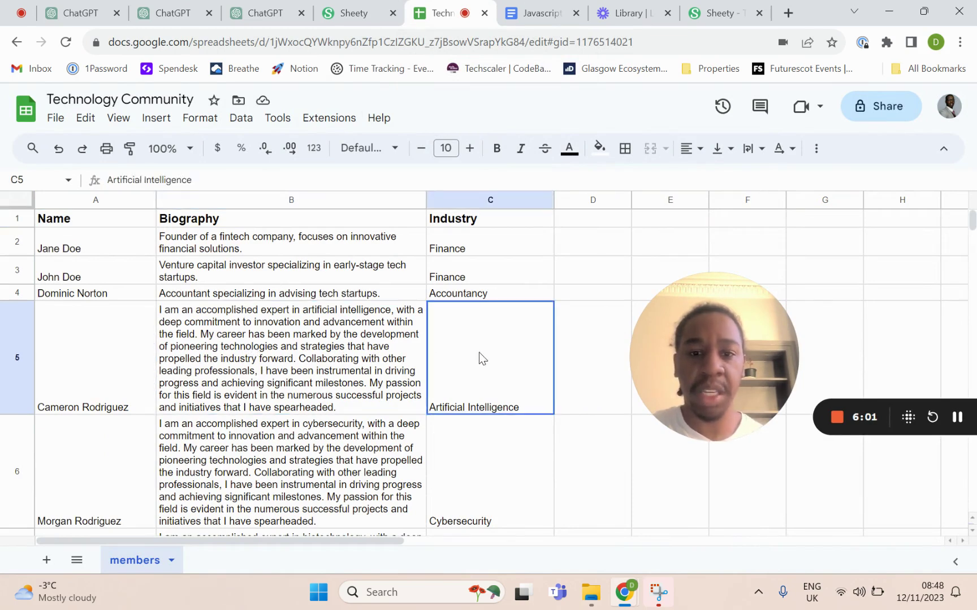
left_click(311, 367)
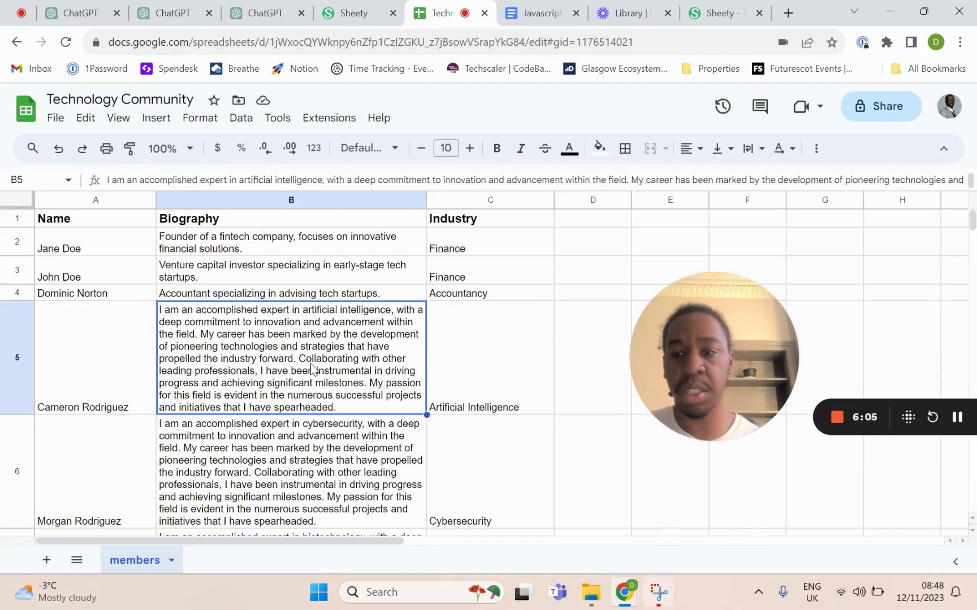
left_click(158, 17)
Ask the Preview 'I want to pursue a path in cybersecurtity, who whould I talk to?' and regenerate the errored reply
left_click(83, 13)
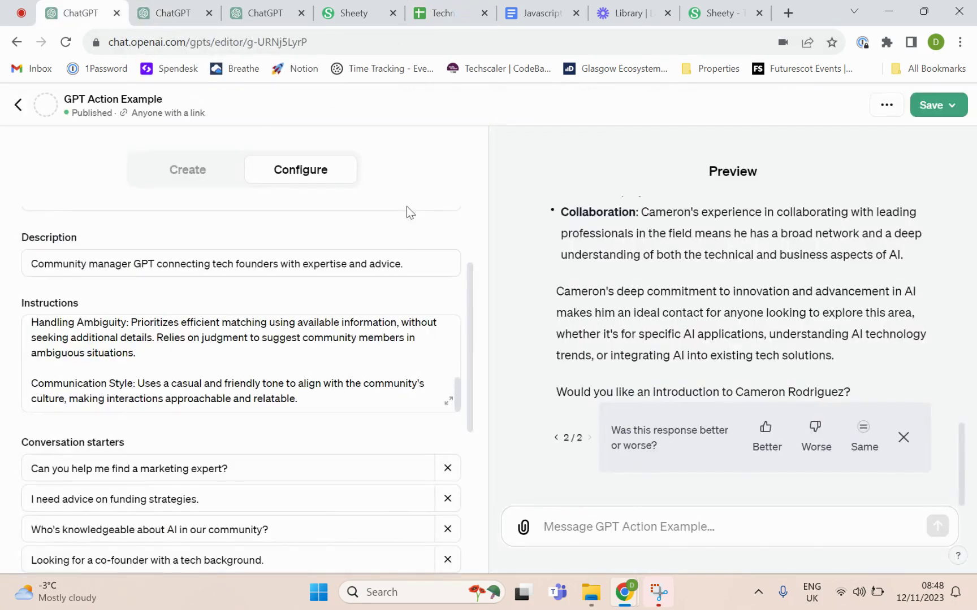
left_click(677, 531)
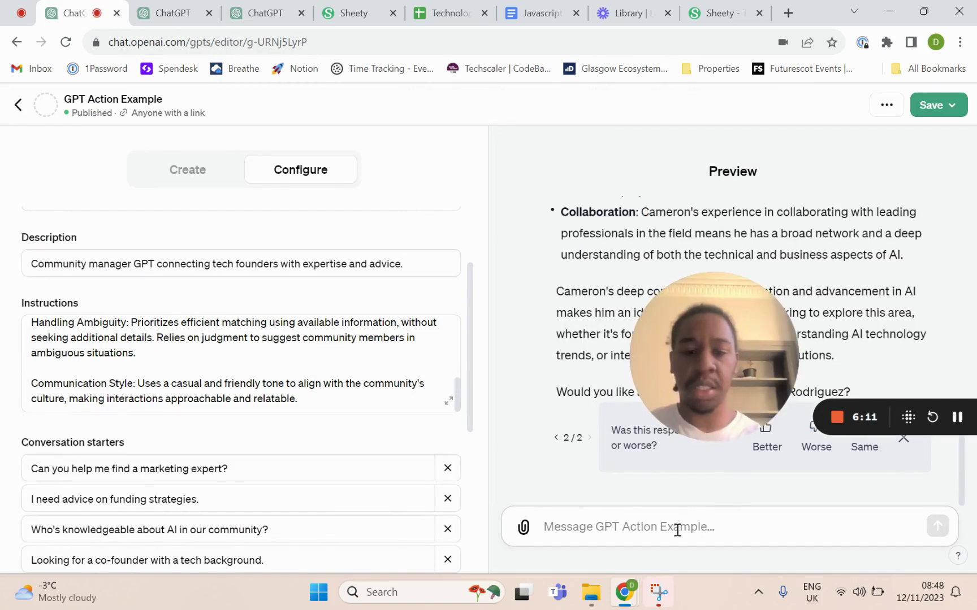
type("What")
key("BackSpace")
key("BackSpace")
key("BackSpace")
key("BackSpace")
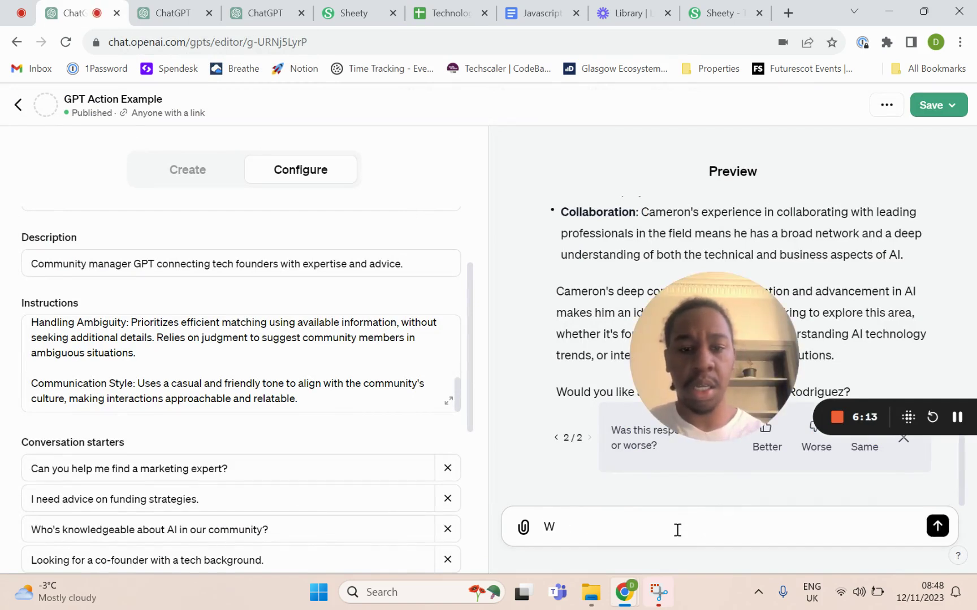
type("I want to")
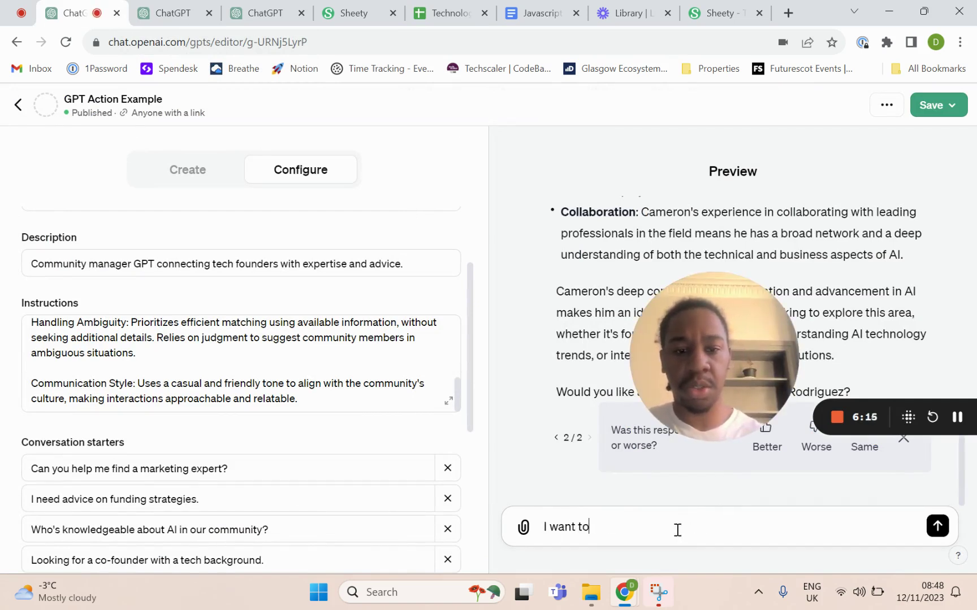
type(" pursue a p")
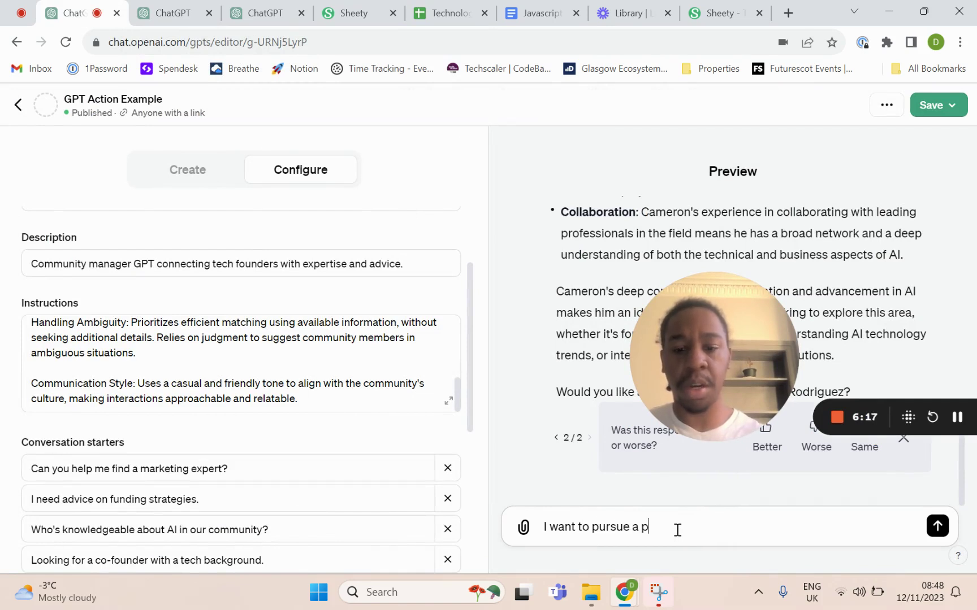
type("ath in cybers")
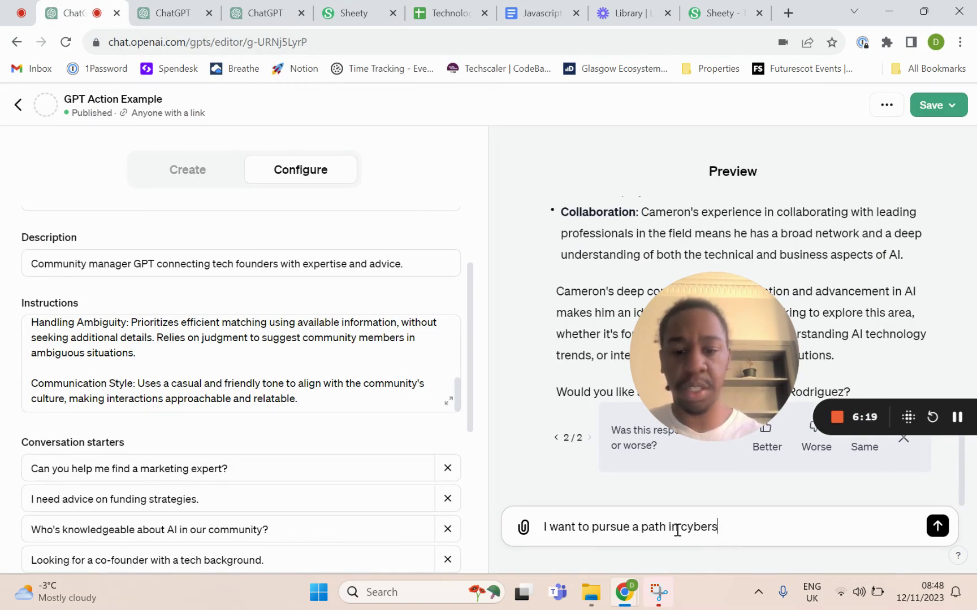
type("ecurti")
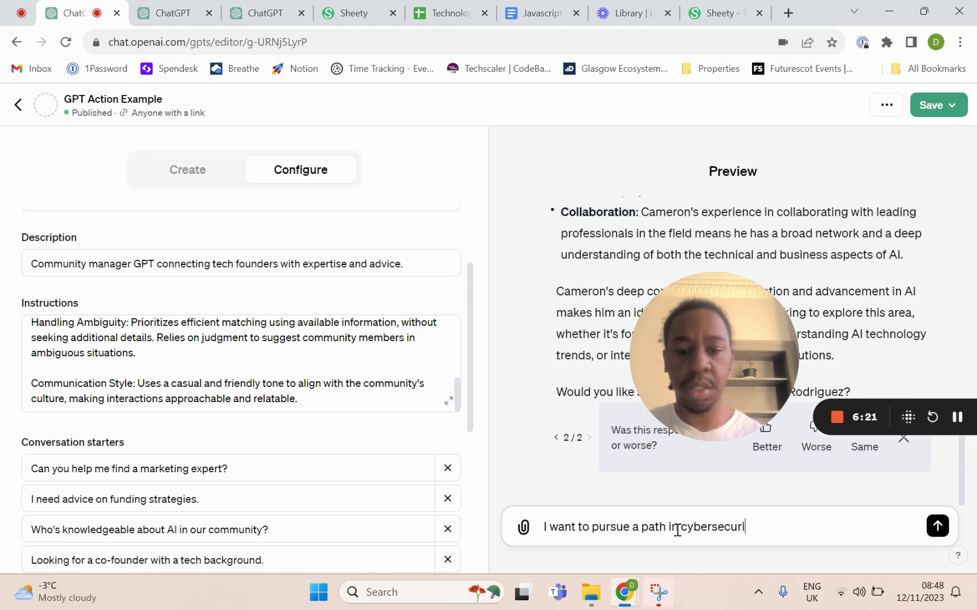
type("ty, who w")
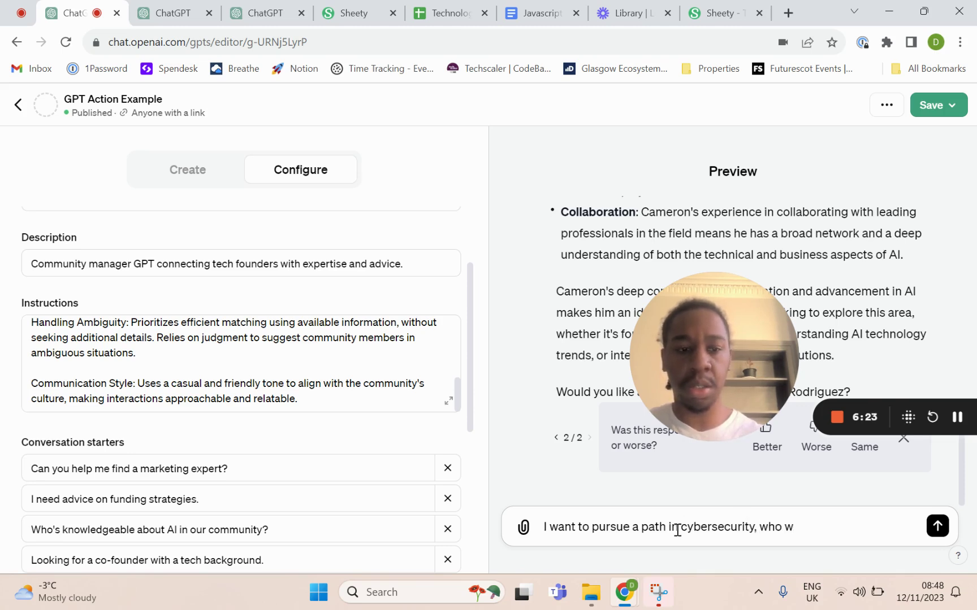
key("BackSpace")
type("should I talk ")
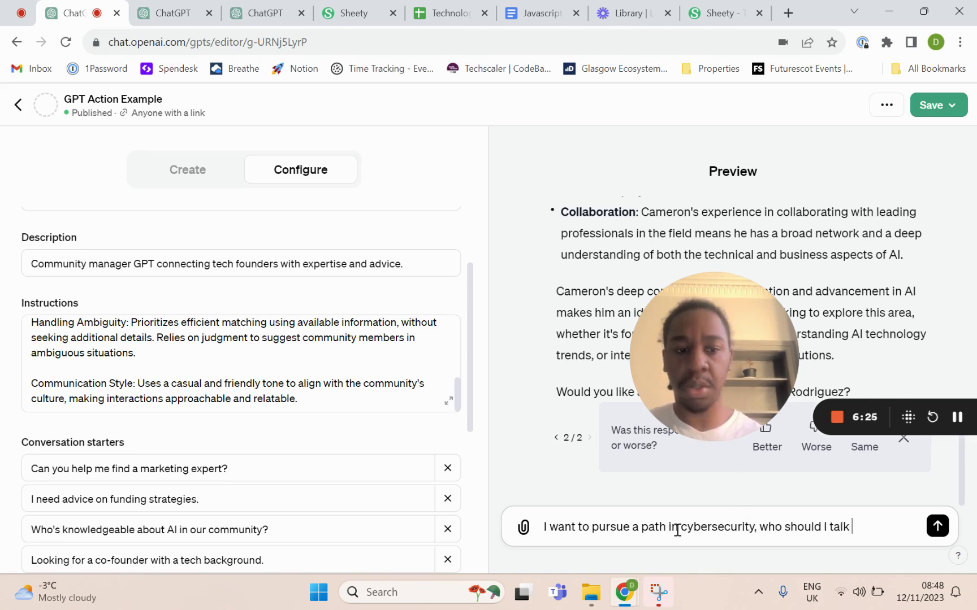
type("to?")
key("Return")
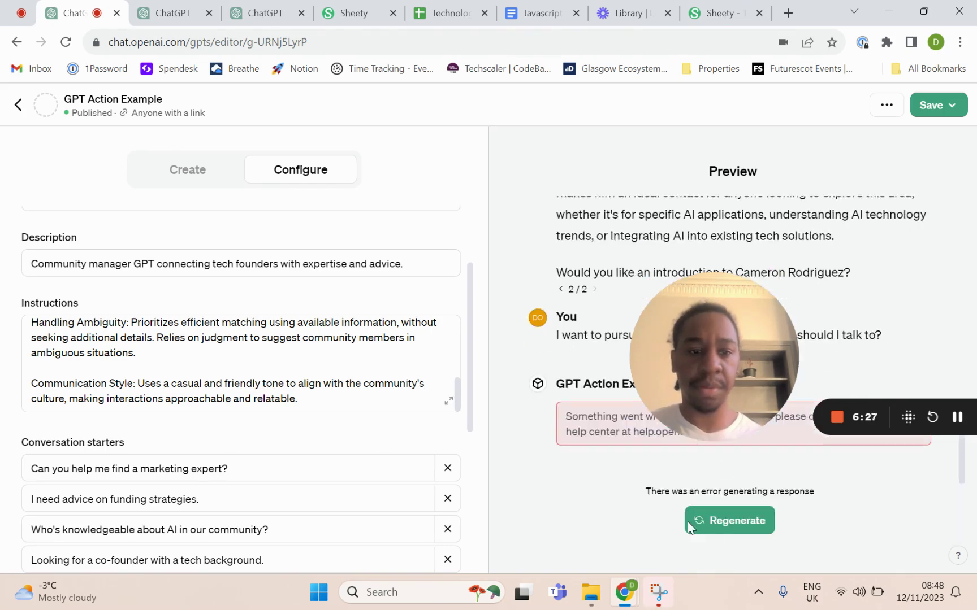
left_click_drag(739, 377, 209, 460)
left_click(732, 522)
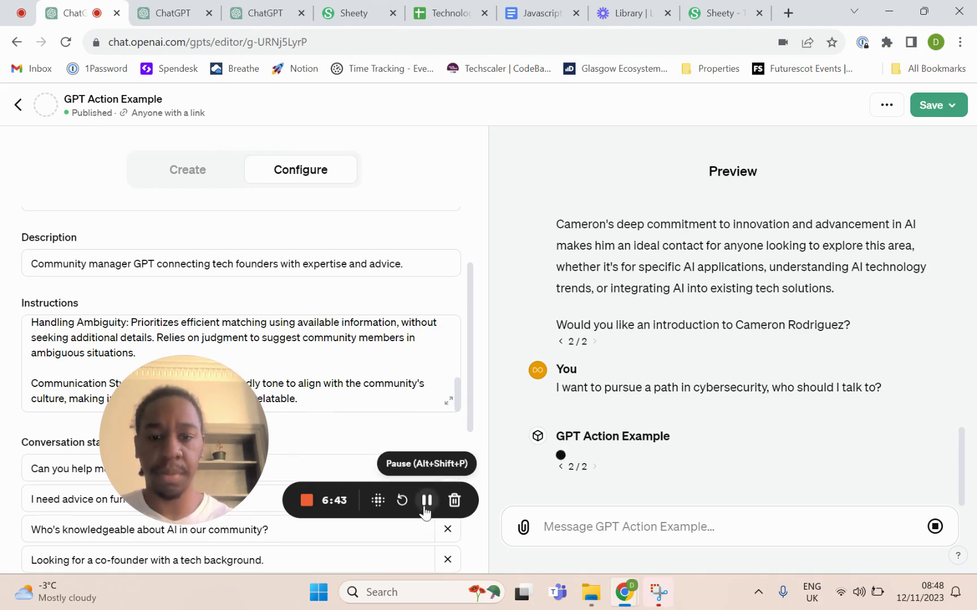
Scroll through the reply recommending the community's cybersecurity expert and offering an introduction
scroll(534, 355, "down", 2)
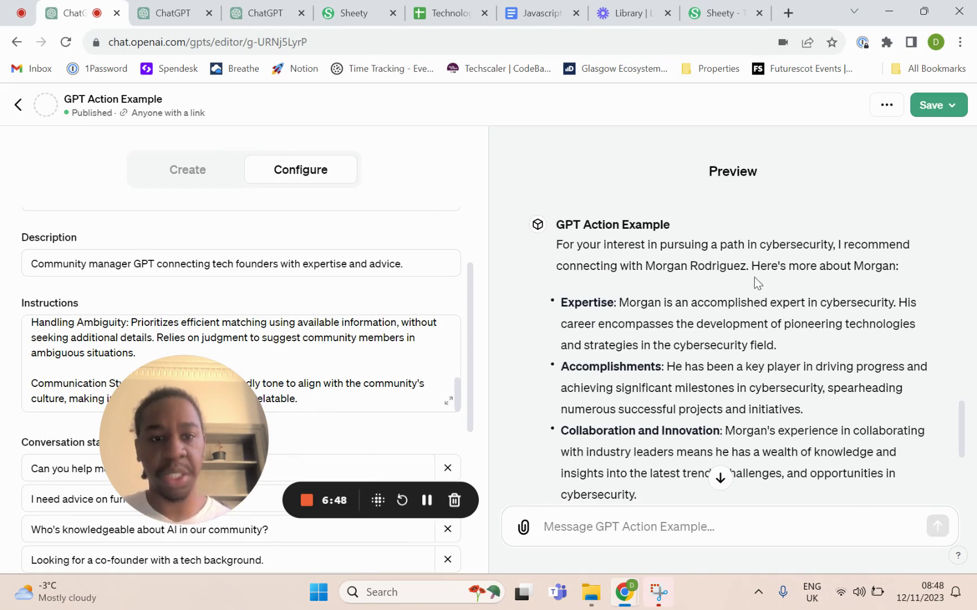
scroll(755, 275, "down", 3)
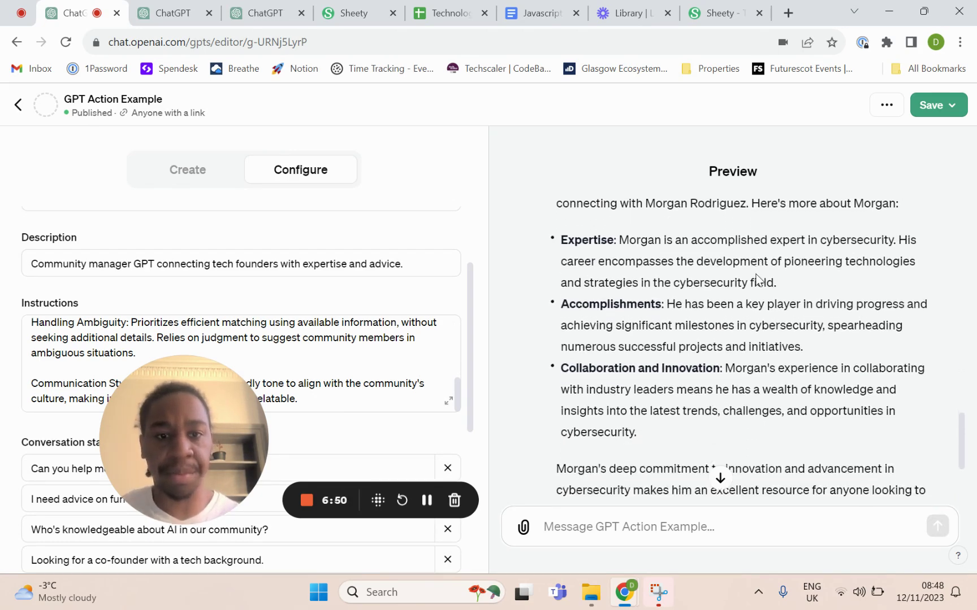
scroll(756, 274, "down", 1)
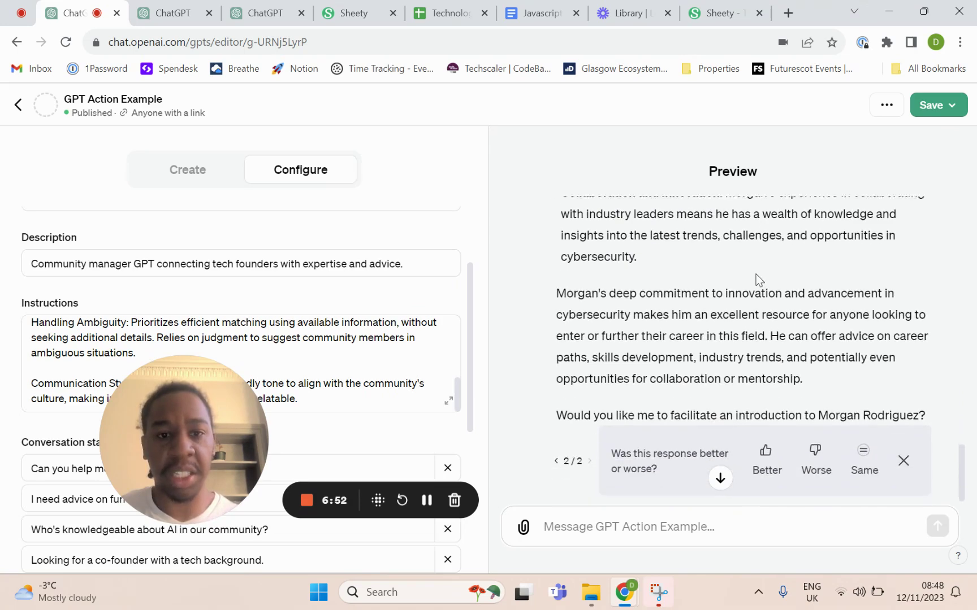